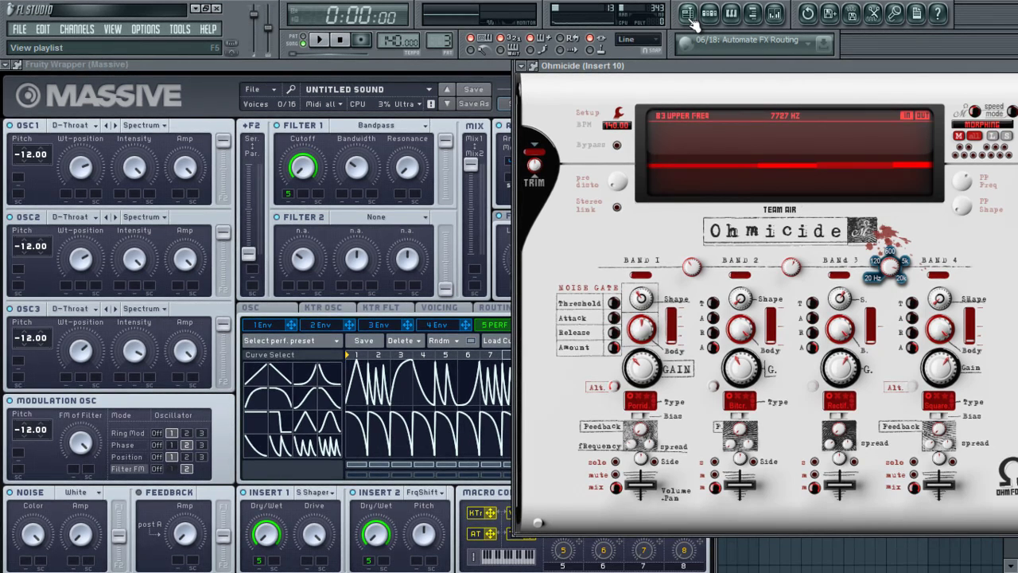
Open the playlist and play the arrangement from the start, widening the timeline view, and stop playback.
left_click(689, 15)
key("space")
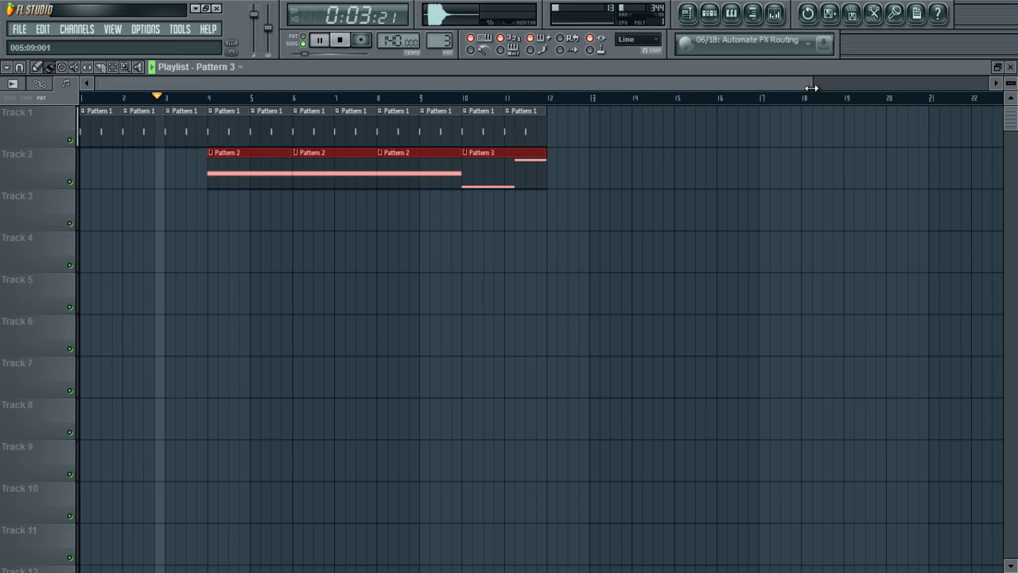
left_click_drag(811, 87, 667, 83)
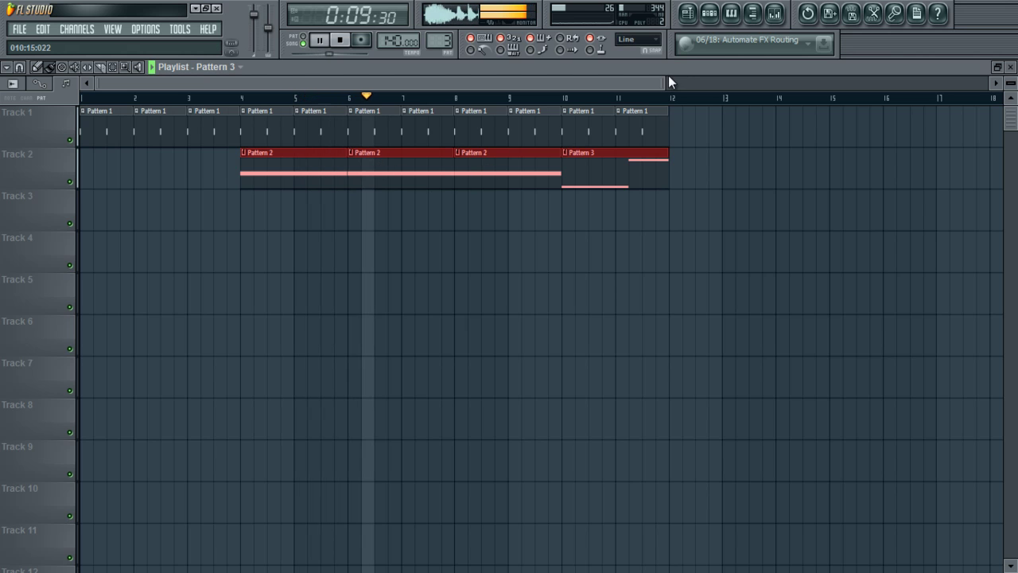
left_click_drag(668, 83, 732, 102)
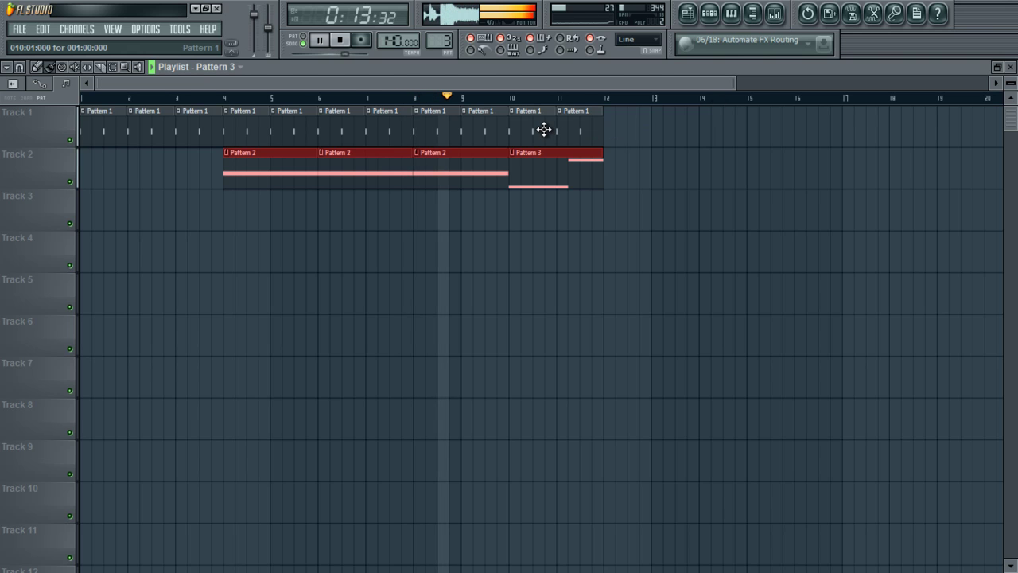
left_click_drag(587, 84, 619, 106)
key("space")
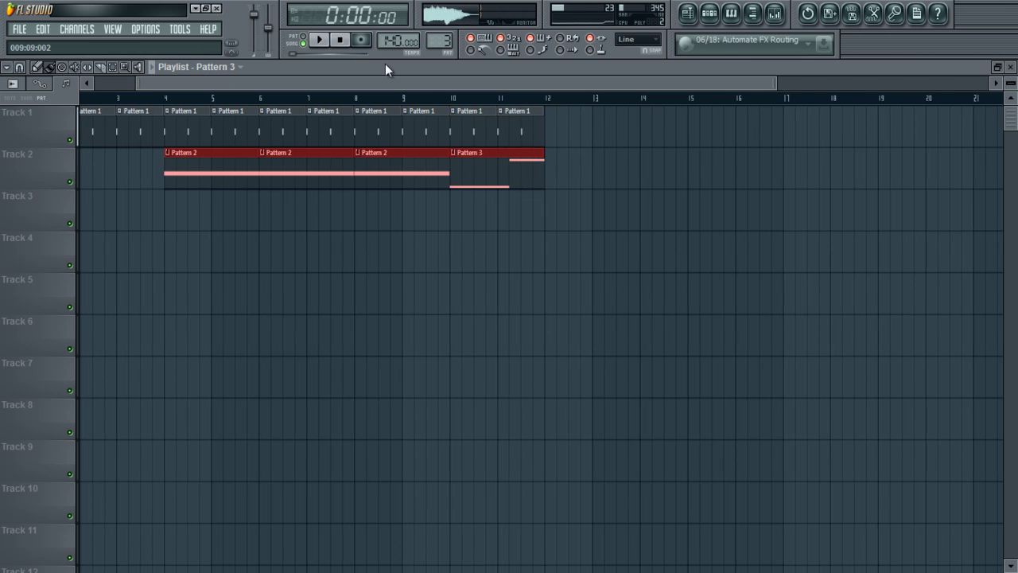
Play the arrangement from bar 4, checking the mixer's Insert 10 channel, and stop playback.
left_click(709, 13)
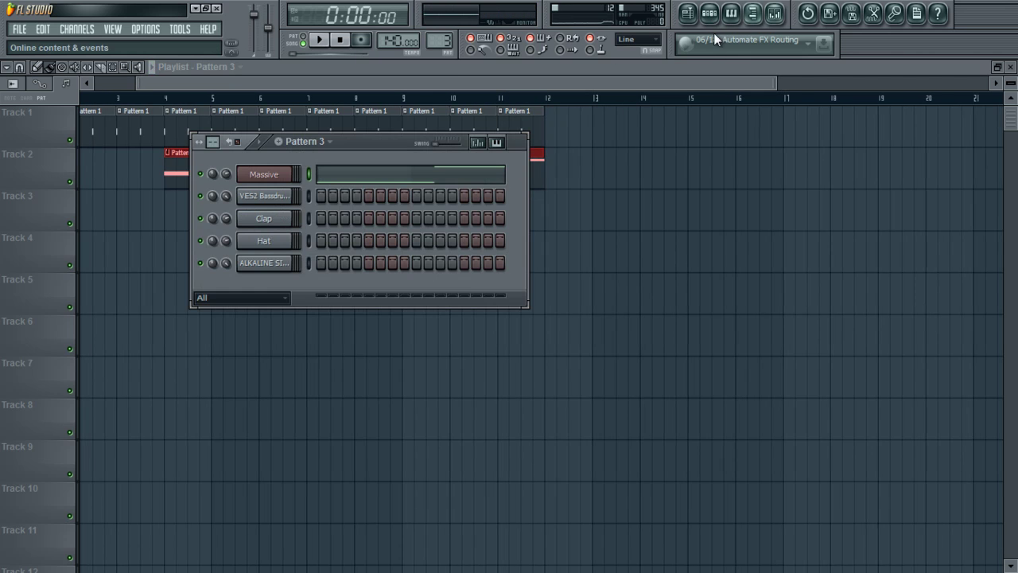
left_click(773, 16)
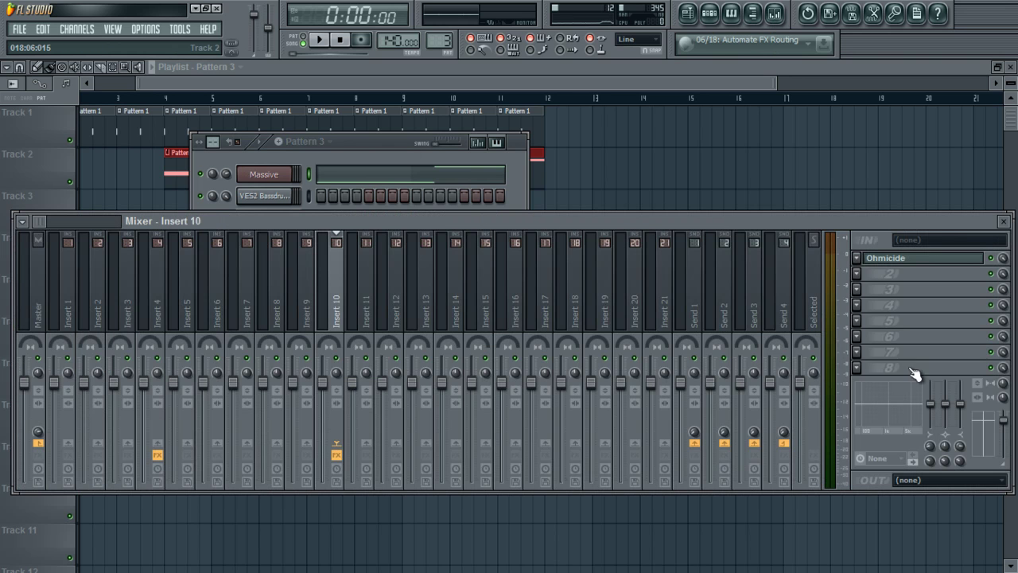
left_click(193, 103)
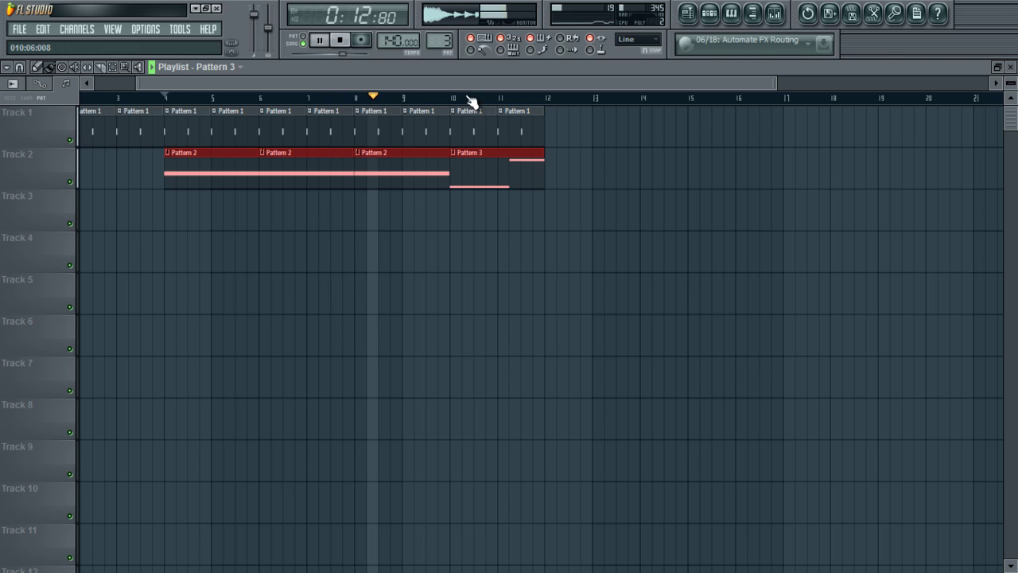
left_click(775, 13)
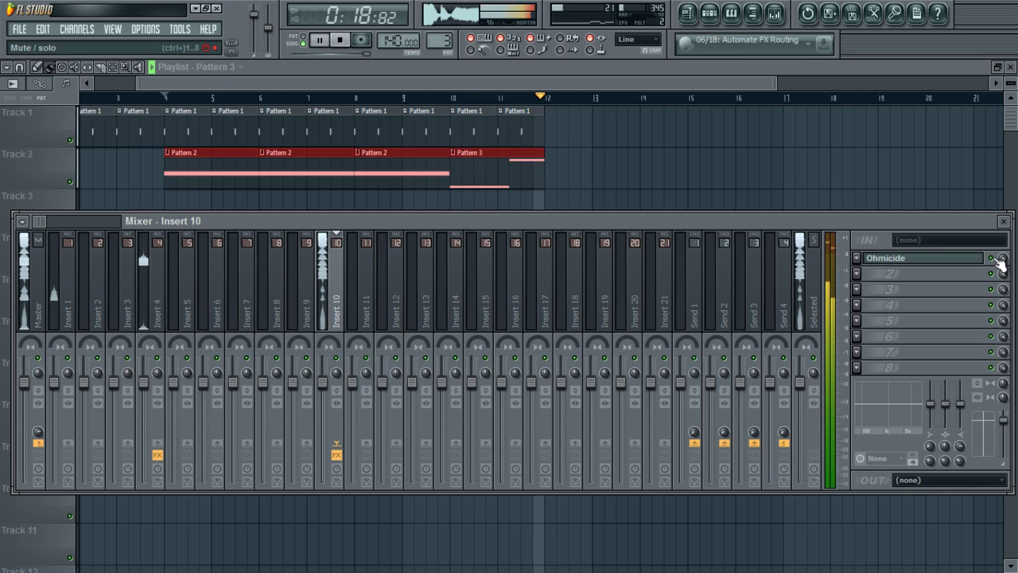
key("space")
key("F9")
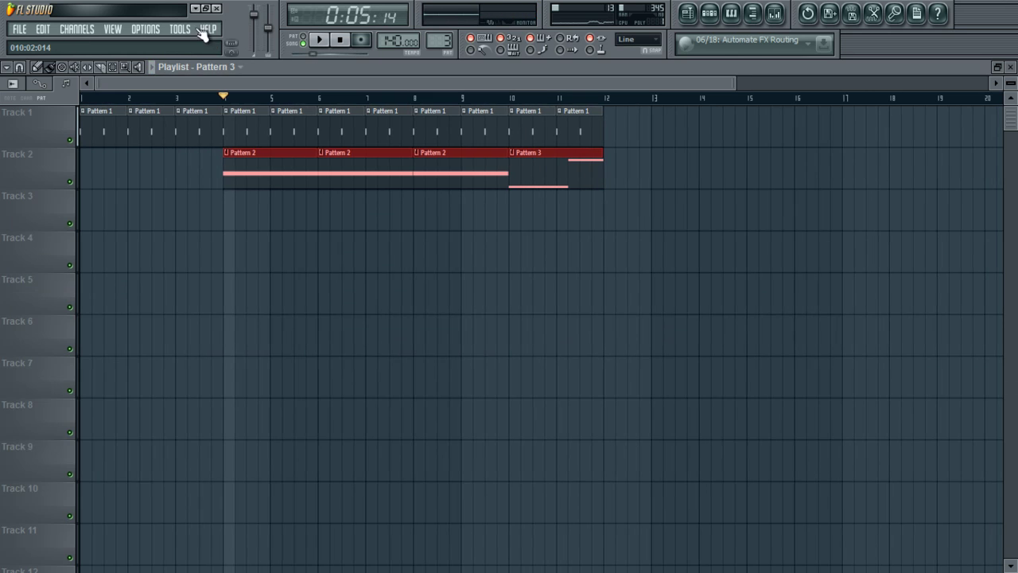
Open the Massive synth from the channel list and reposition its window.
left_click(709, 13)
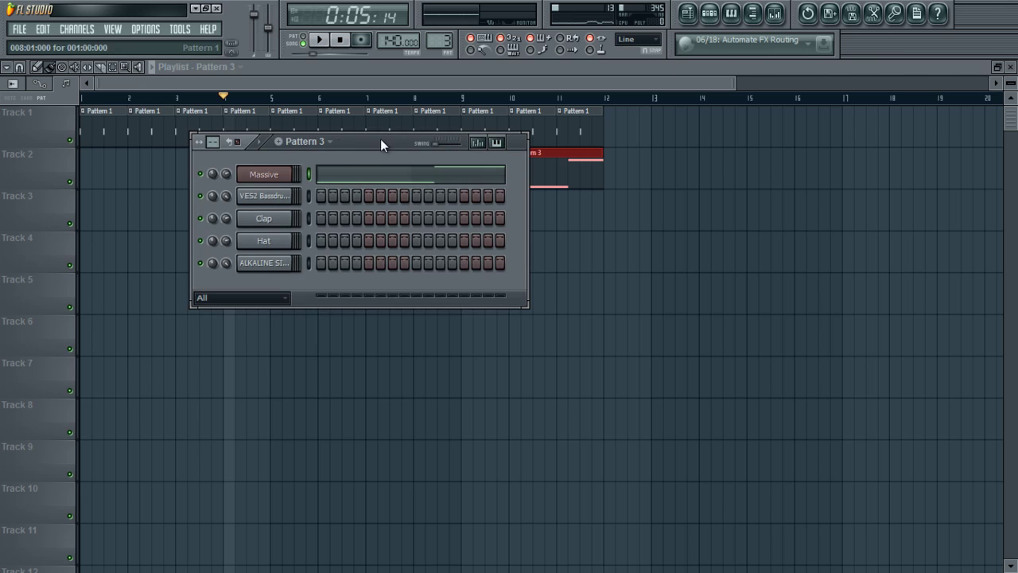
left_click(264, 174)
left_click_drag(580, 67, 657, 61)
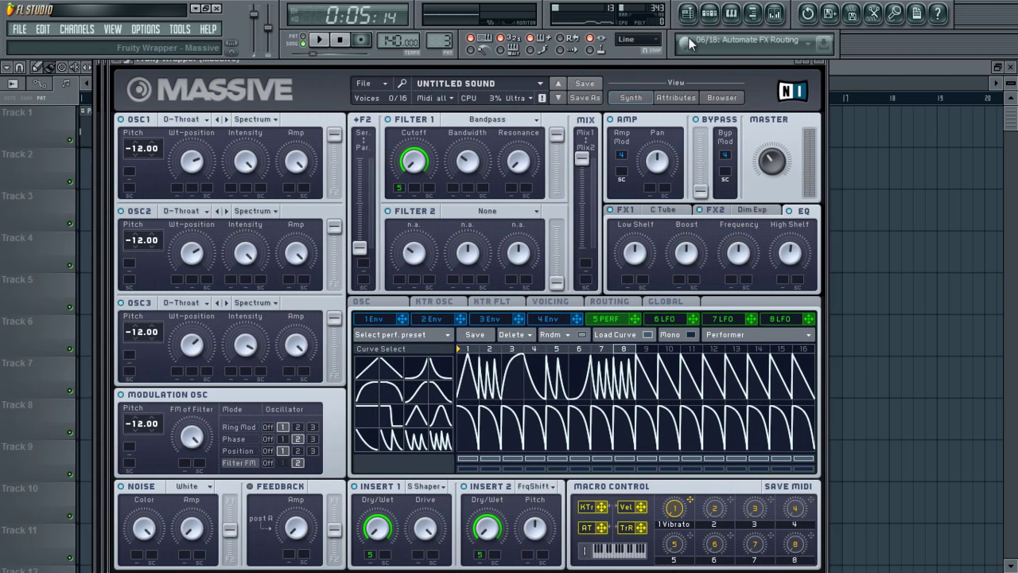
Open Ohmicide on mixer Insert 10 and set Band 1 volume to 0.2 dB and Band 4 volume to -0.4 dB.
left_click(774, 13)
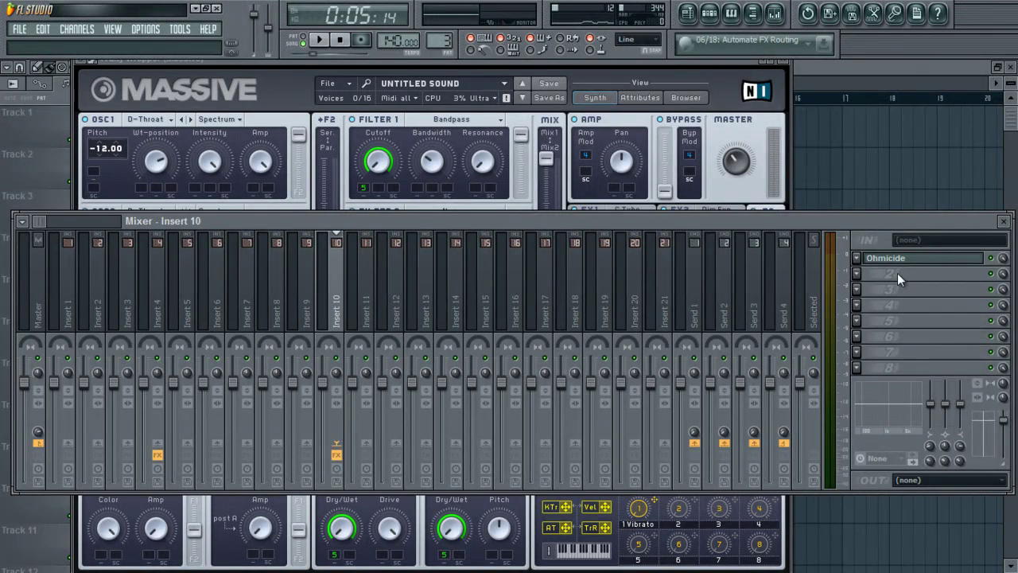
left_click(893, 259)
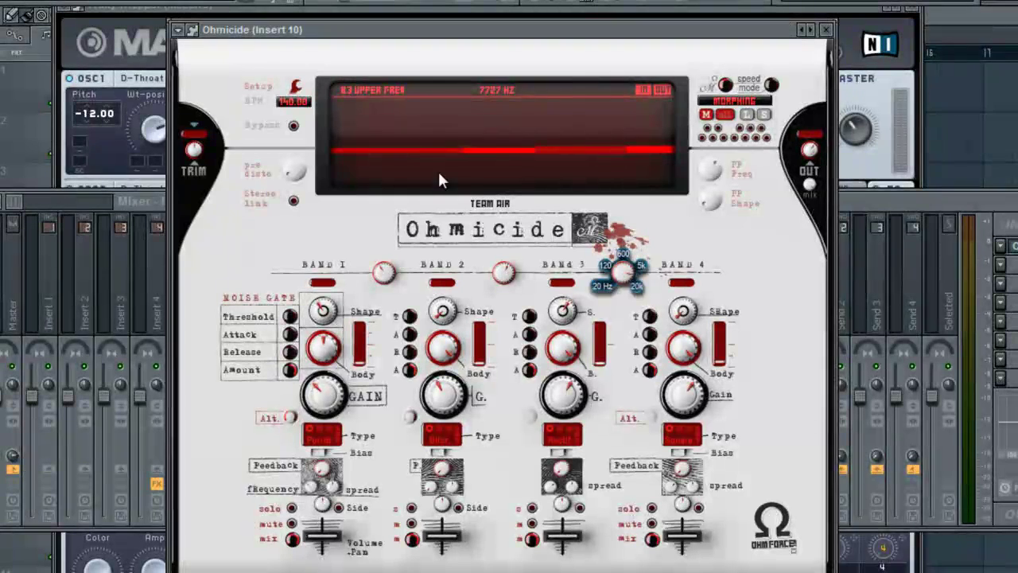
mouse_move(334, 549)
left_mouse_down()
mouse_move(334, 563)
mouse_move(334, 541)
mouse_move(331, 548)
left_mouse_up()
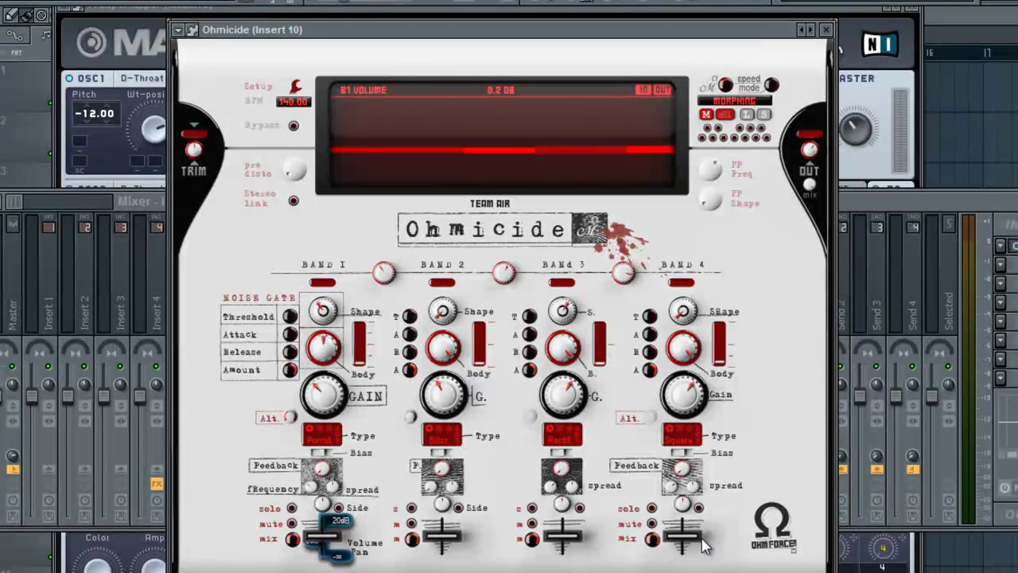
left_click_drag(703, 544, 699, 534)
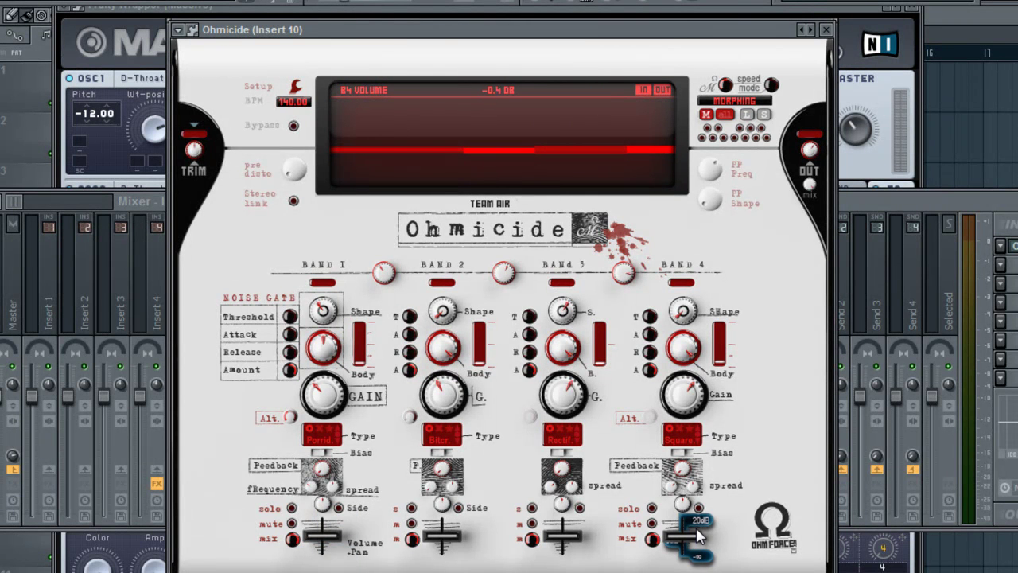
Sweep Ohmicide's Band 3 upper frequency and set it to 5148 Hz.
left_click(634, 278)
scroll(634, 280, "down", 5)
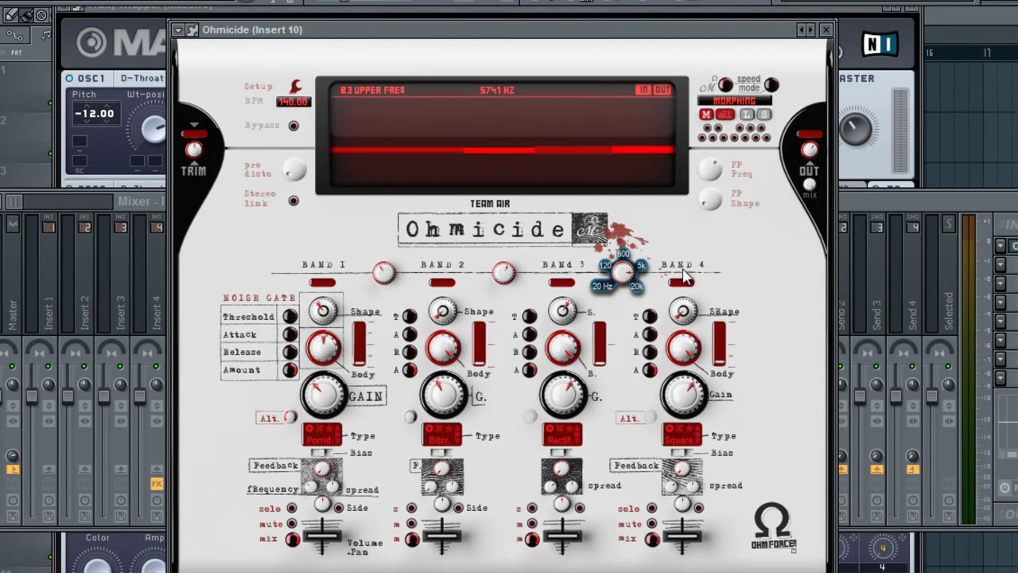
left_click(634, 284)
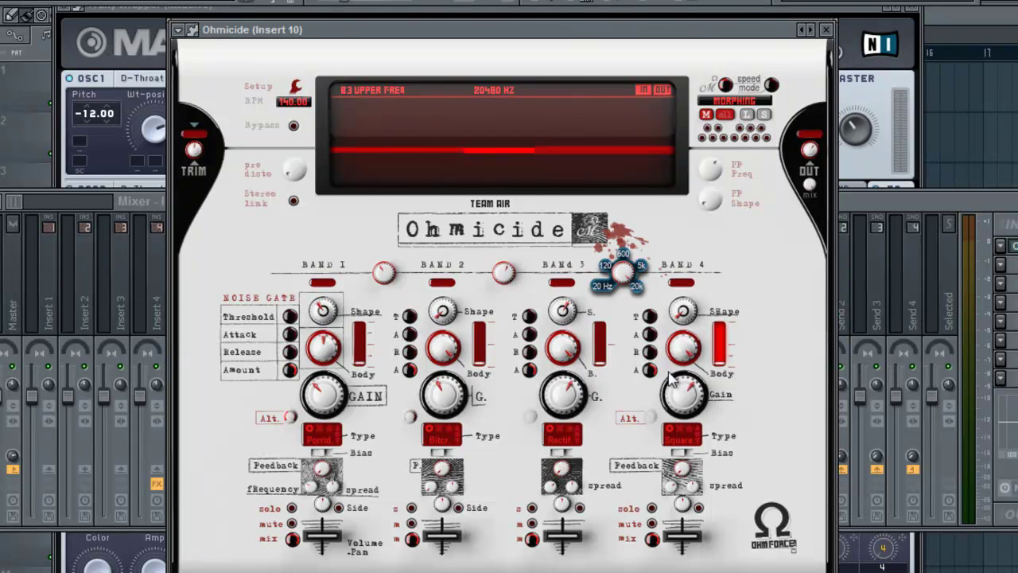
scroll(626, 275, "down", 6)
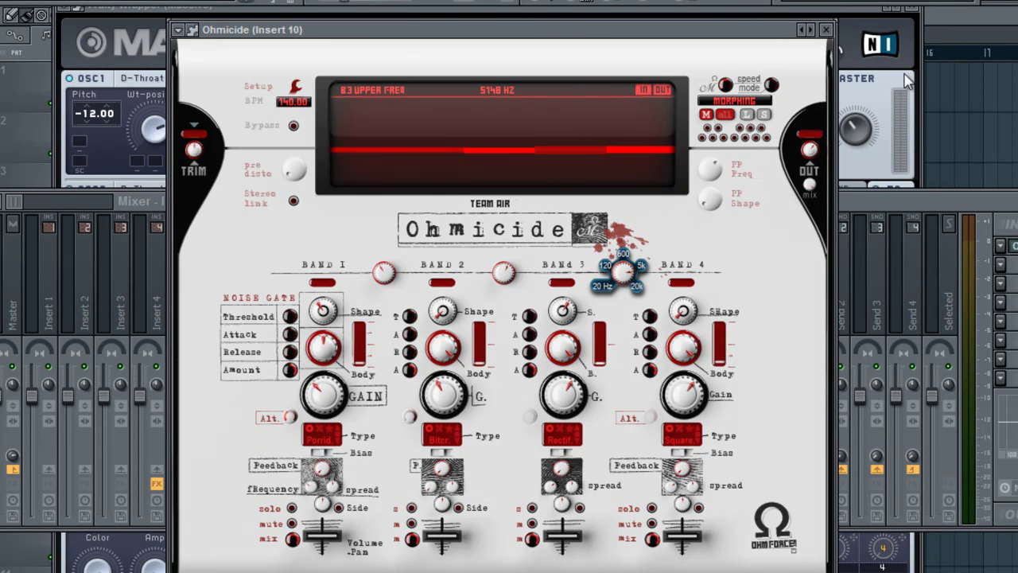
In Massive, assign the Modulation Osc's Position mode to oscillator 3 and adjust the Phase amount.
left_click(885, 99)
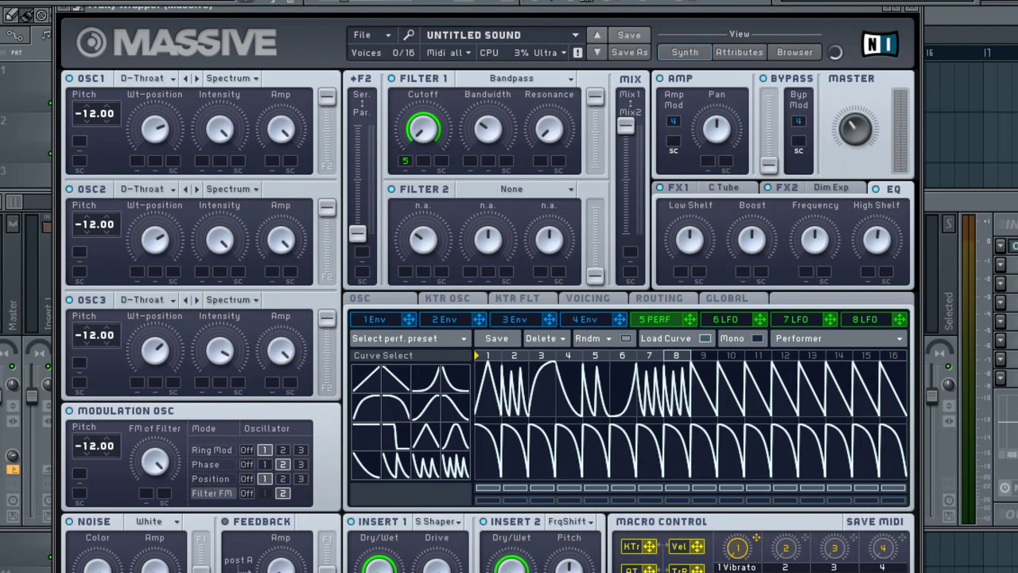
left_click_drag(435, 10, 480, 10)
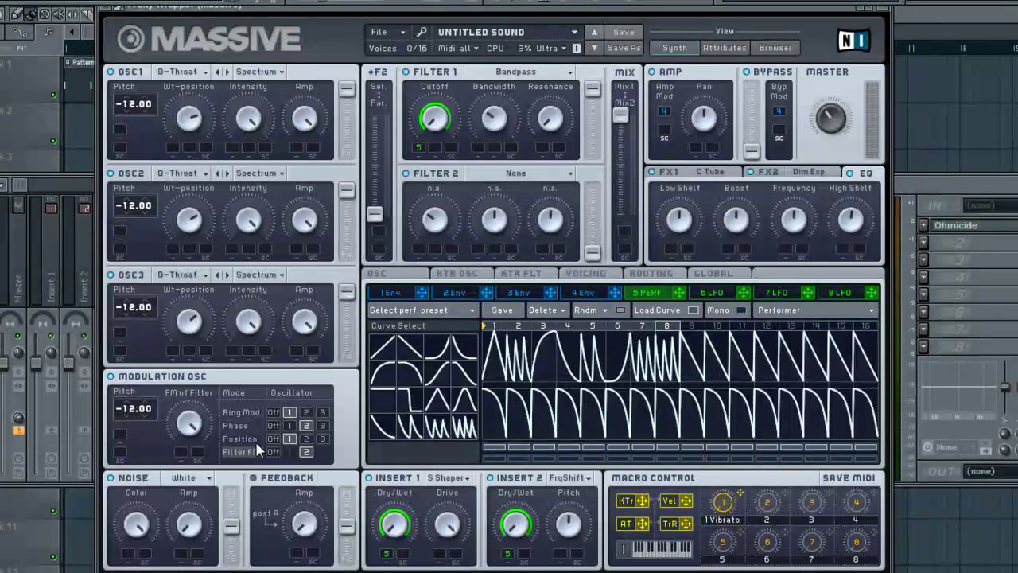
left_click(322, 439)
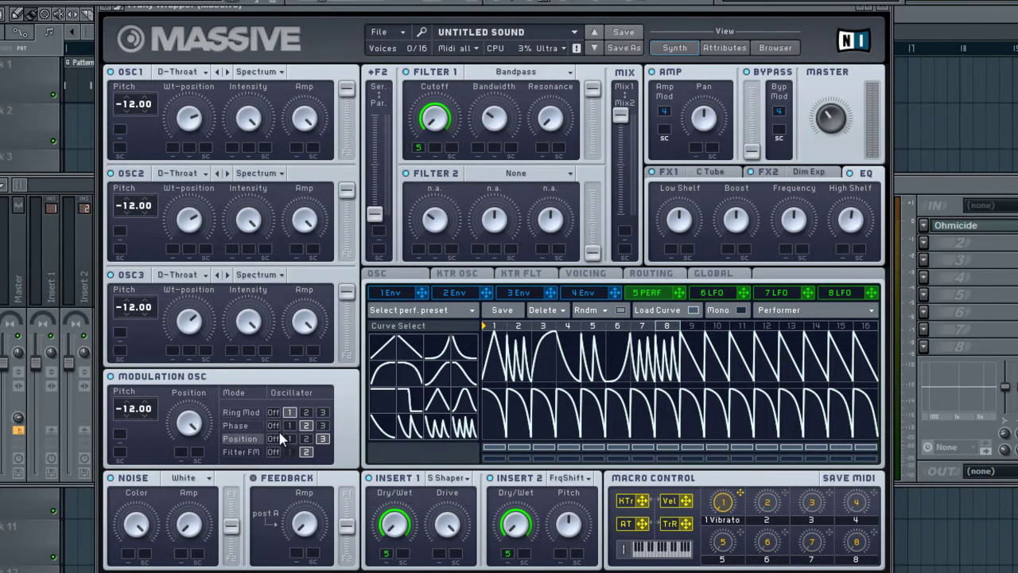
left_click(242, 428)
left_click(250, 439)
left_click(250, 452)
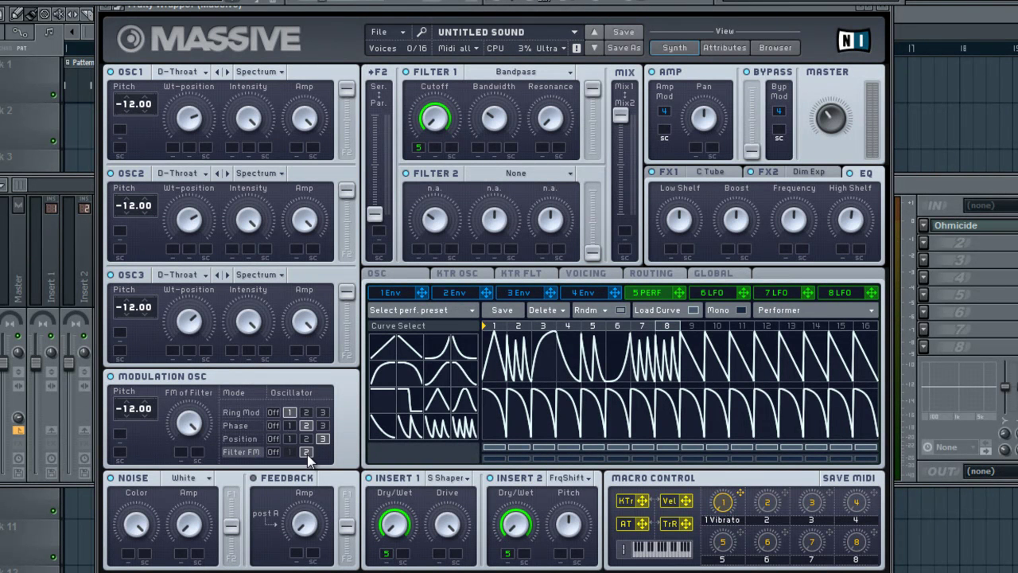
left_click(241, 427)
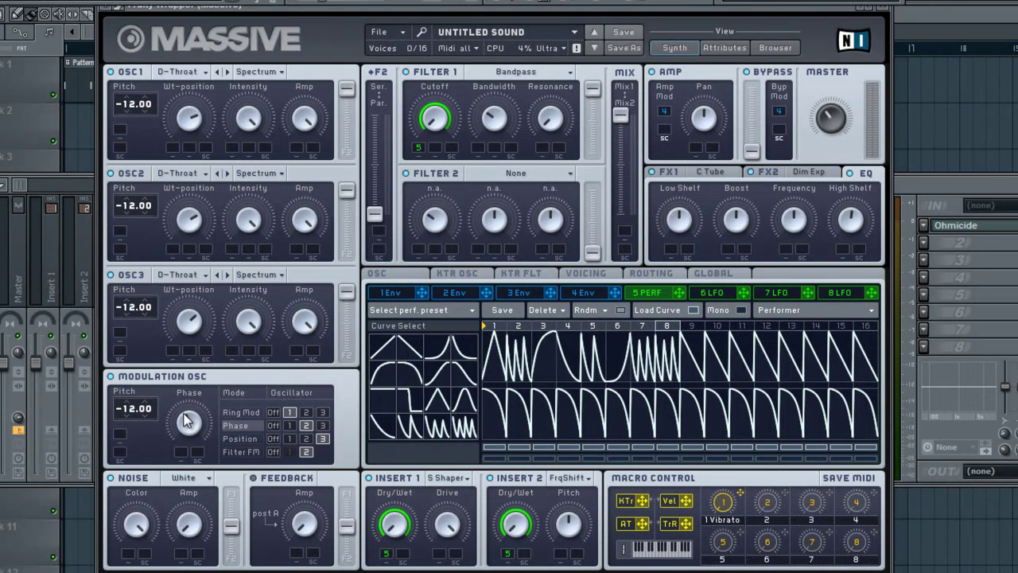
left_click_drag(189, 434, 220, 464)
Set Insert 1 to Sine Shaper and adjust the modulator 5 amount on its Dry/Wet.
left_click(447, 478)
left_click(463, 538)
mouse_move(387, 553)
left_mouse_down()
mouse_move(397, 528)
mouse_move(402, 555)
left_mouse_up()
Show the synth's routing diagram and set Insert 2 to Frequency Shifter.
left_click(666, 273)
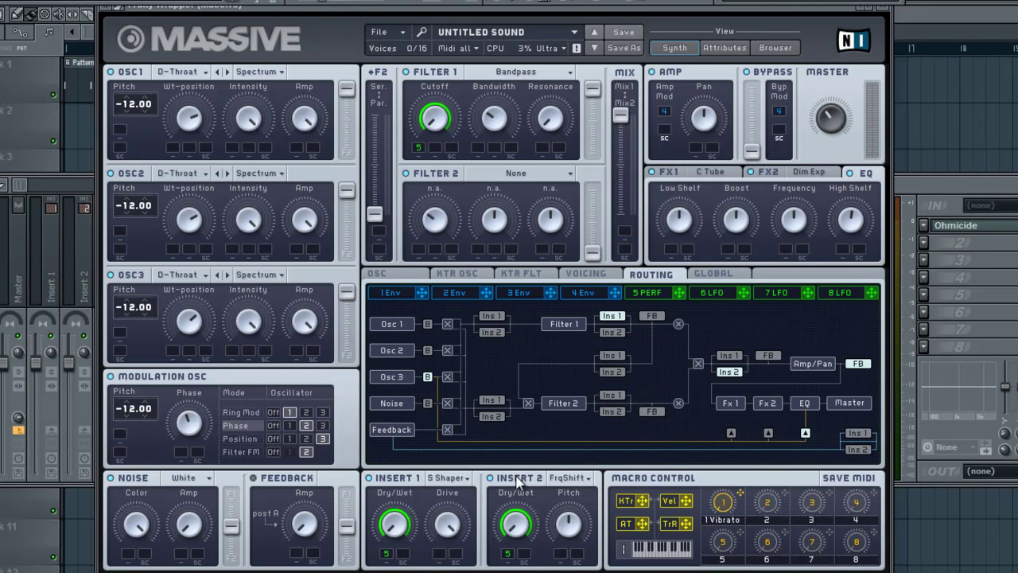
left_click(574, 476)
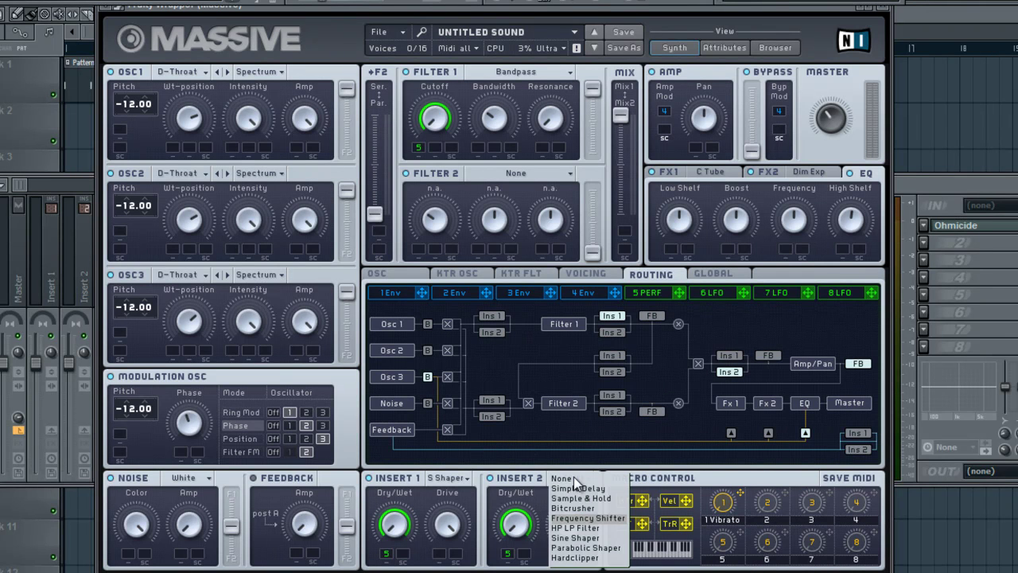
left_click(589, 519)
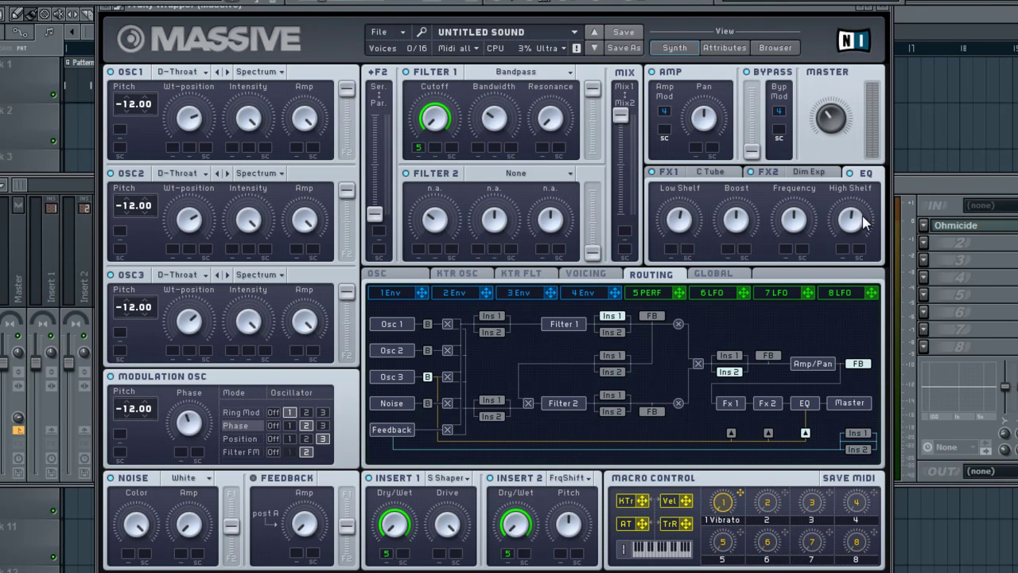
Examine the FX2 Dimension Expander settings and the FX1 Classic Tube settings.
left_click(813, 169)
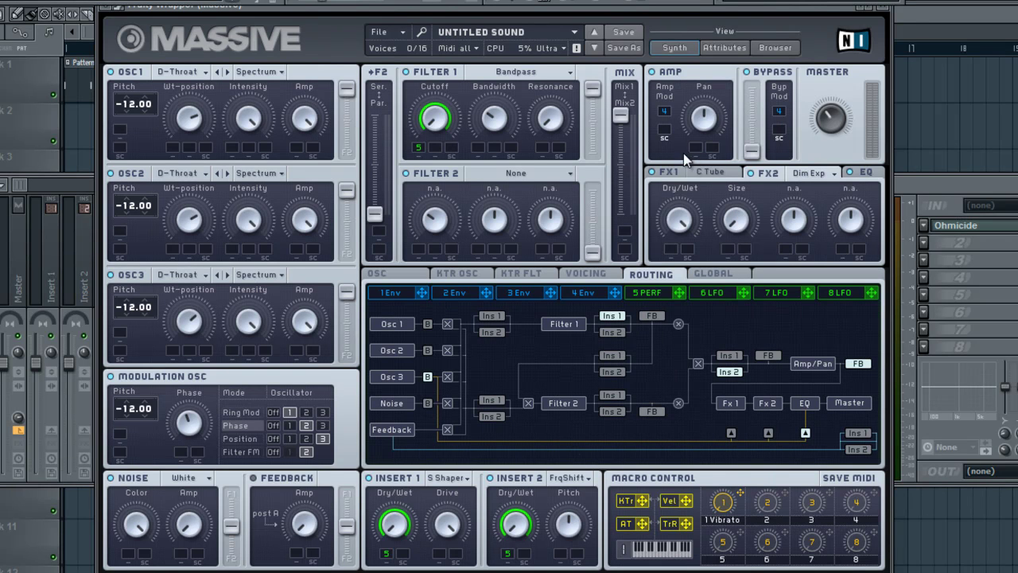
left_click(710, 174)
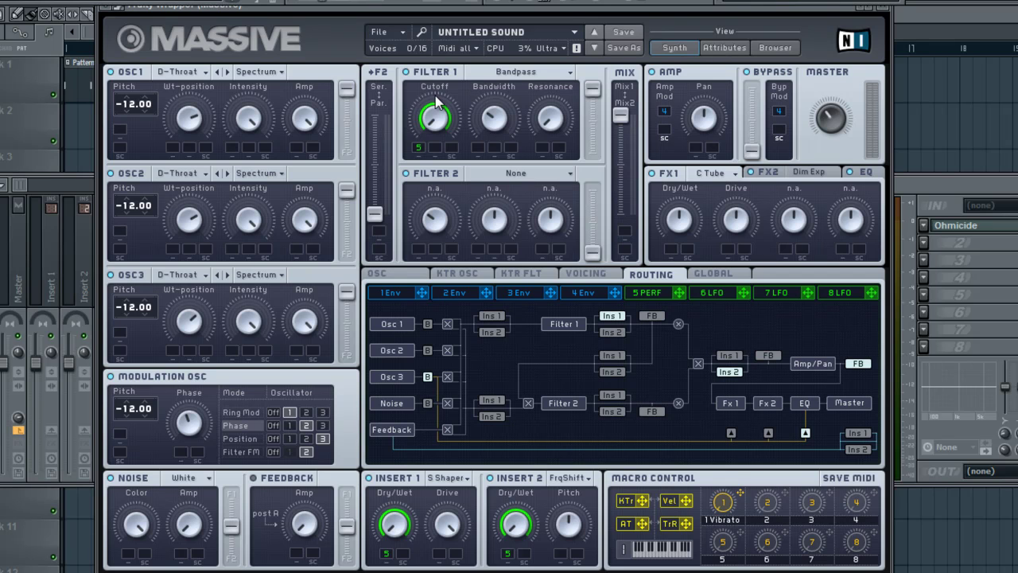
Open modulator 5 and switch its type to LFO.
left_click(660, 296)
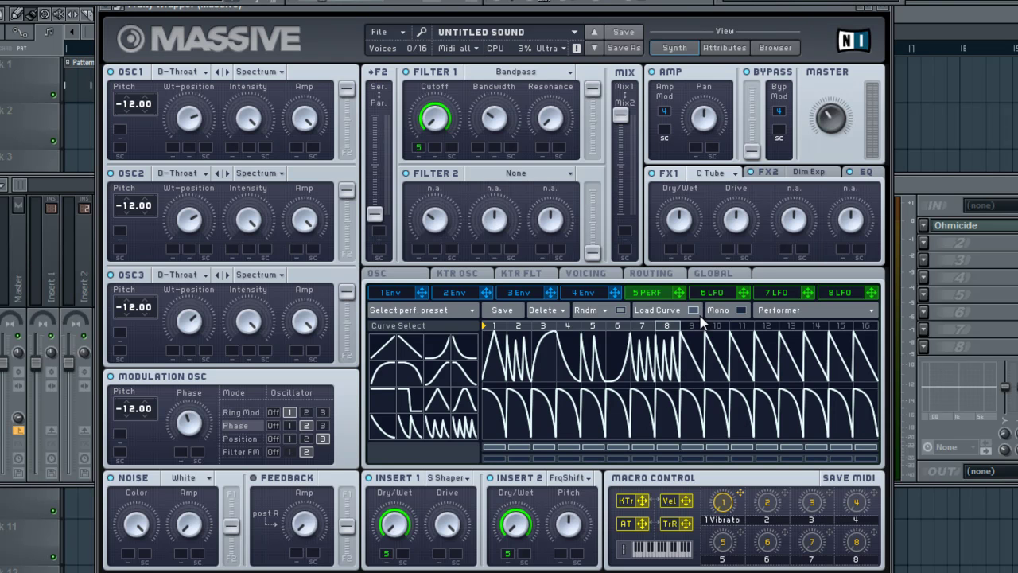
left_click(771, 311)
left_click(793, 313)
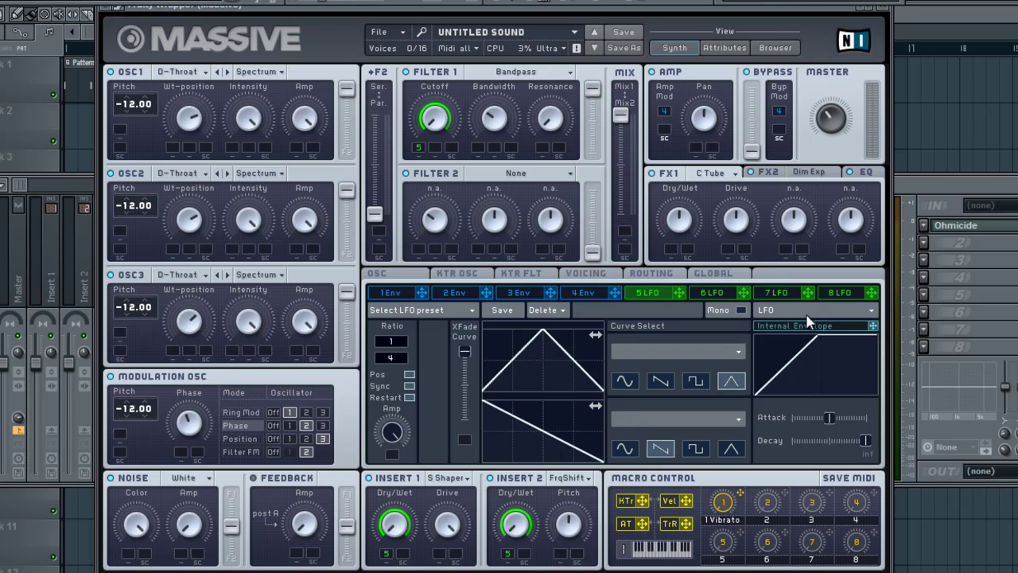
left_click(811, 312)
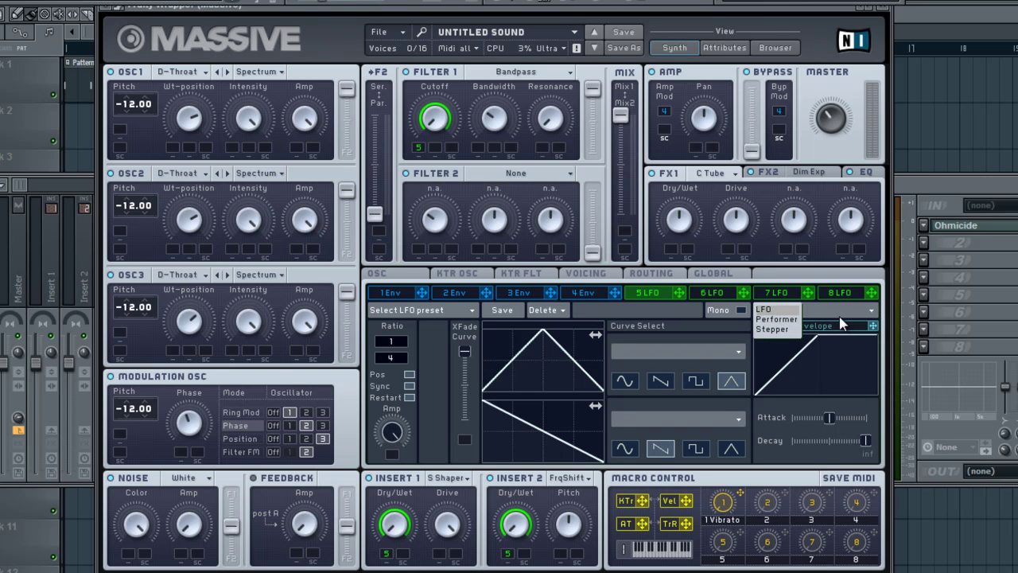
left_click(871, 314)
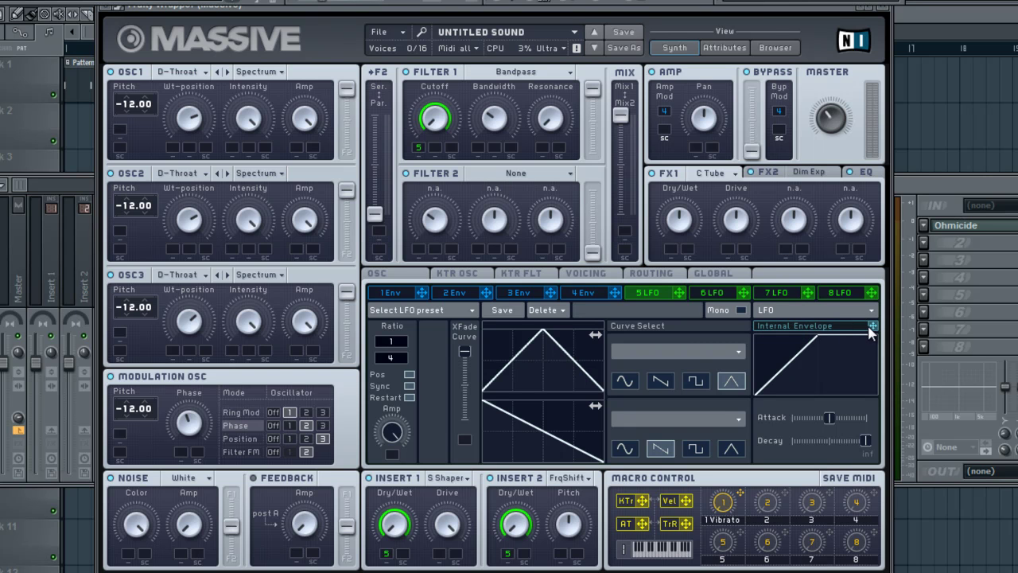
Set modulator 5's type to Performer and enable Load Curve to show the curve selection.
left_click(812, 310)
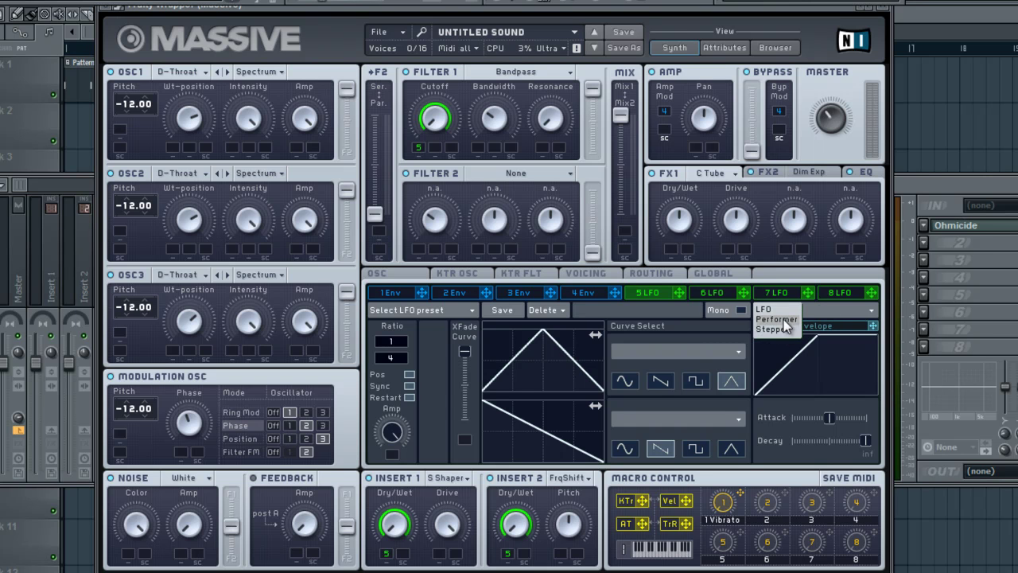
left_click(778, 319)
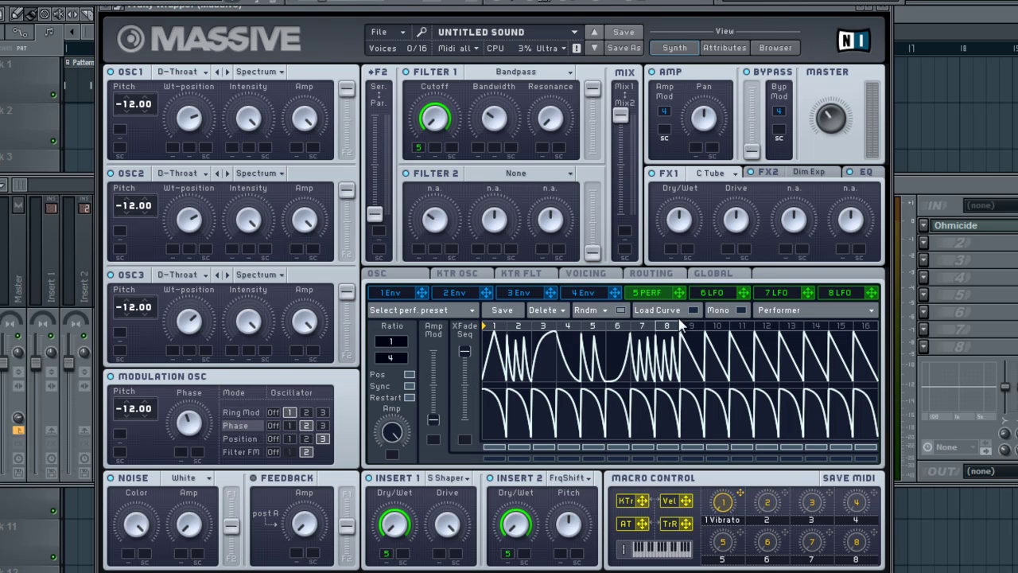
mouse_move(685, 321)
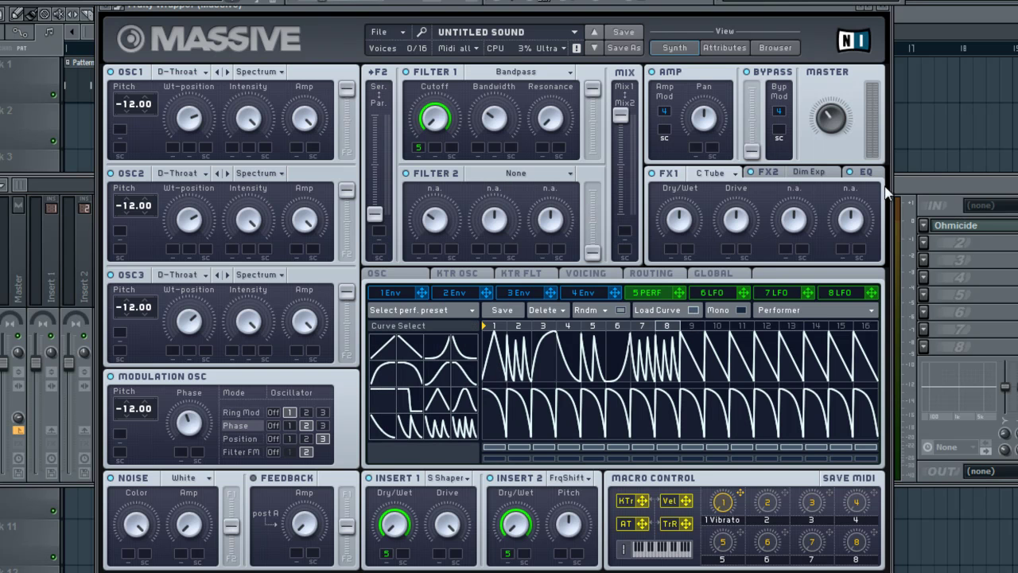
Flatten steps 9 to 16 in the performer's upper curve row, go through the preset curve shapes, and turn Load Curve off.
left_click_drag(873, 390, 674, 404)
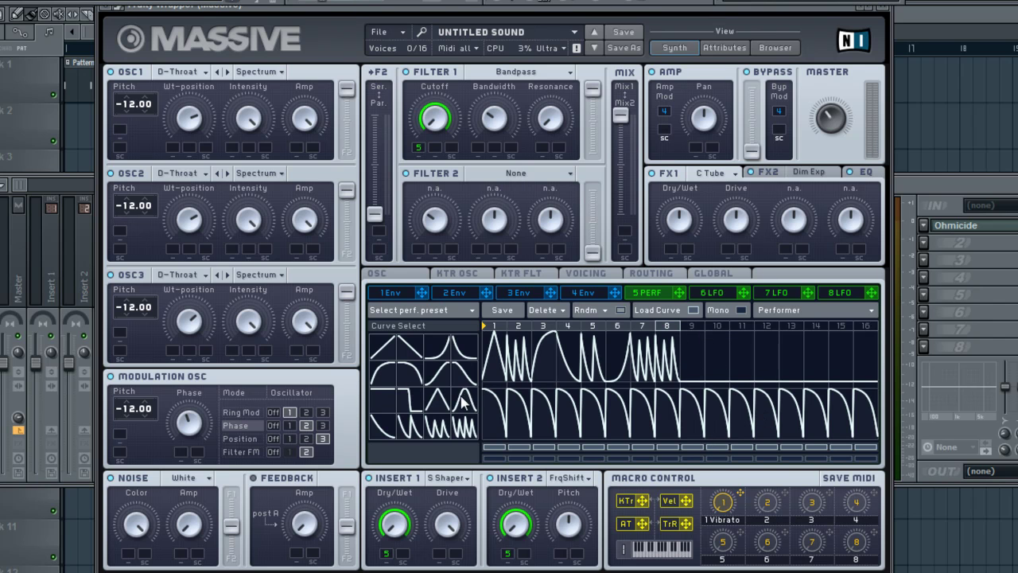
left_click(443, 435)
left_click(517, 358)
left_click(384, 372)
left_click(381, 429)
left_click(407, 433)
left_click(442, 351)
left_click(438, 429)
left_click(657, 327)
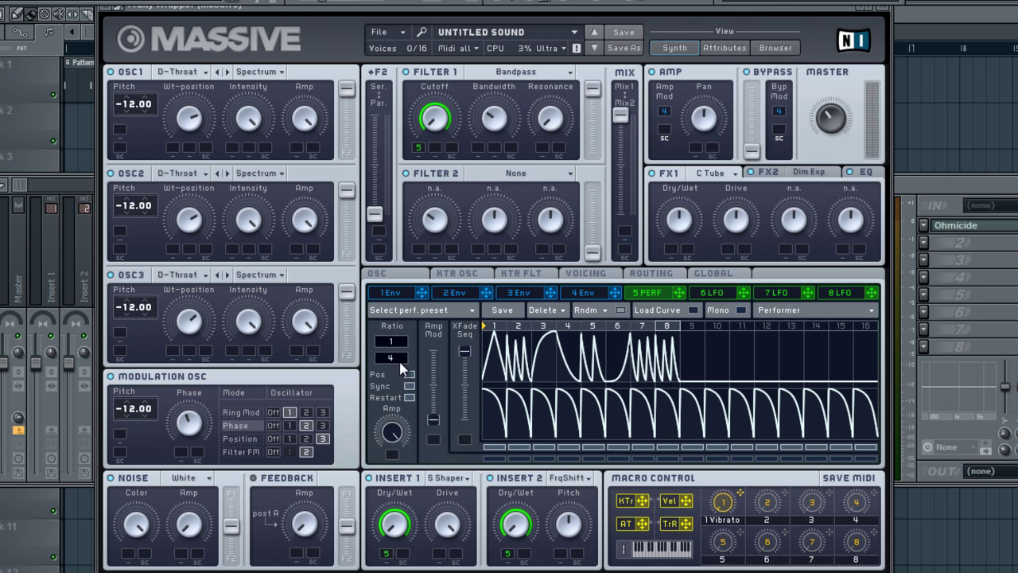
Try the performer's ratio at 1/8 while playing Pattern 3, and return the ratio to 1/4.
left_click_drag(398, 365, 398, 350)
key("F6")
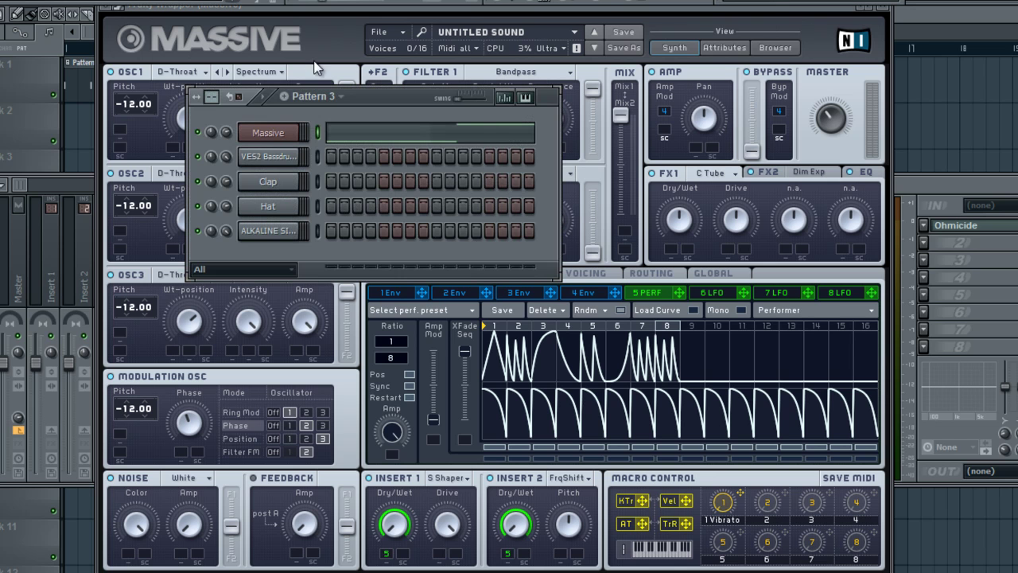
key("space")
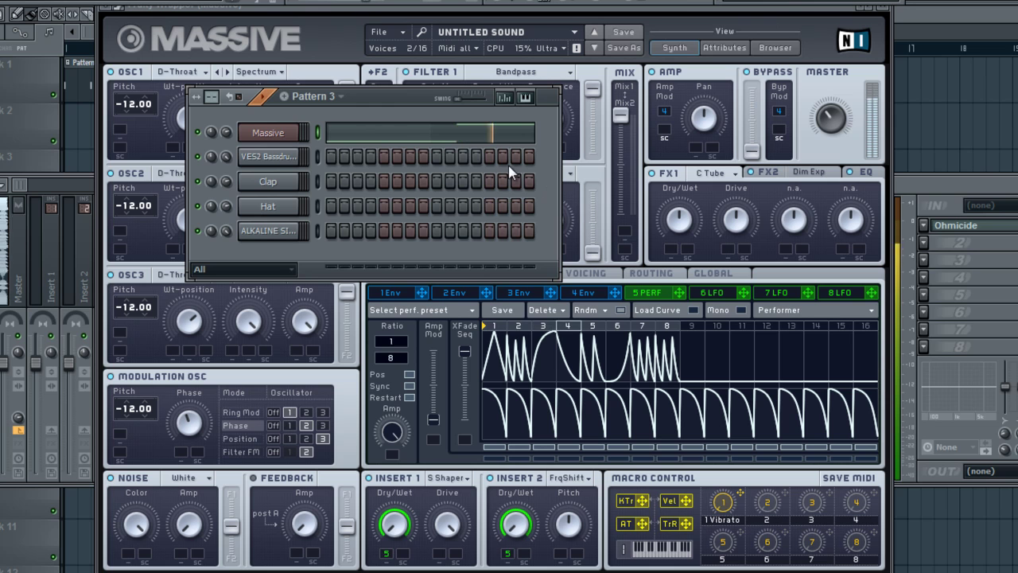
scroll(390, 356, "down", 6)
key("F6")
scroll(396, 354, "up", 2)
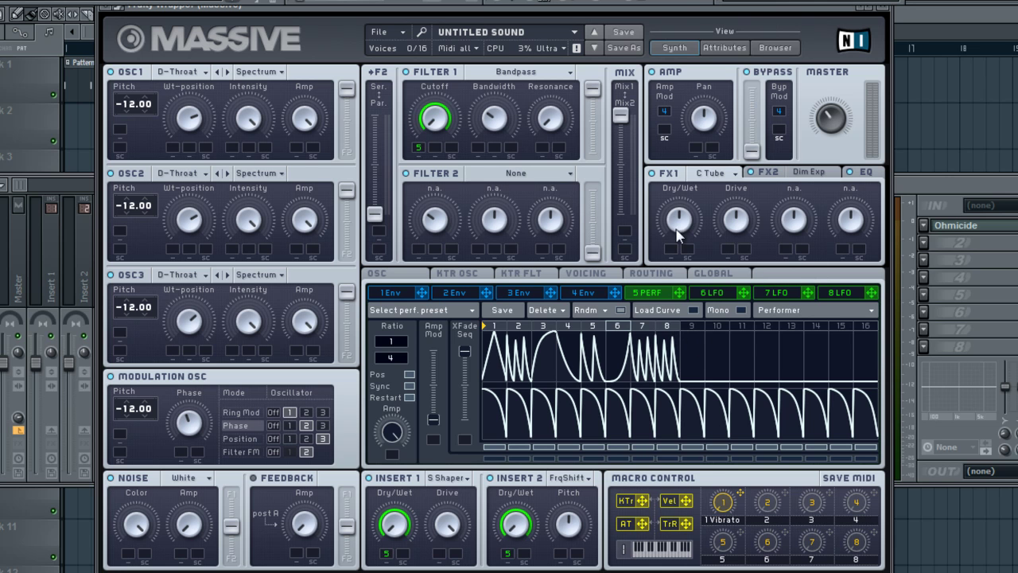
Review the settings of the four envelopes and the voicing page with its unison spread options.
left_click(602, 295)
left_click(518, 295)
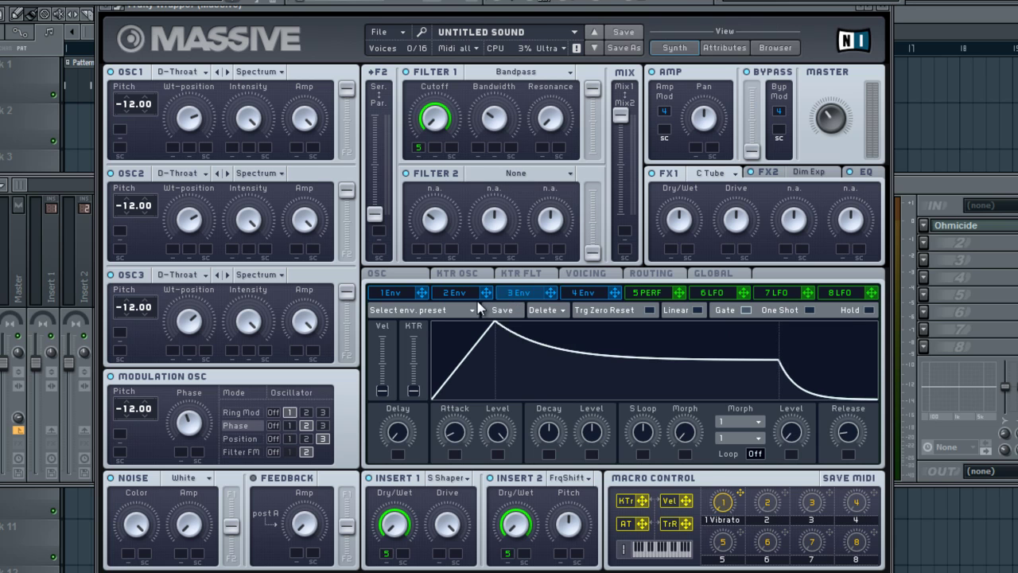
left_click(445, 296)
left_click(402, 293)
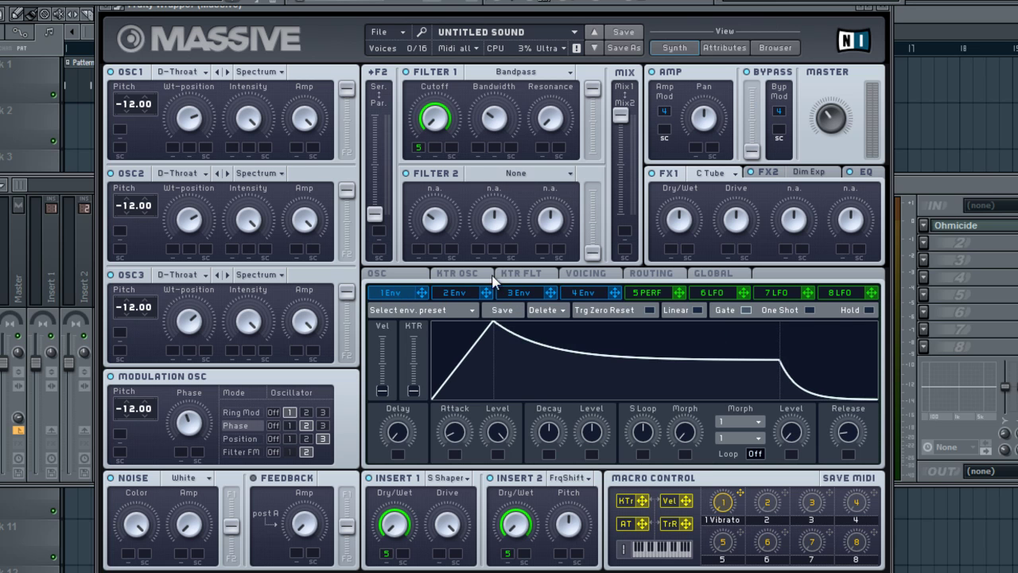
left_click(620, 273)
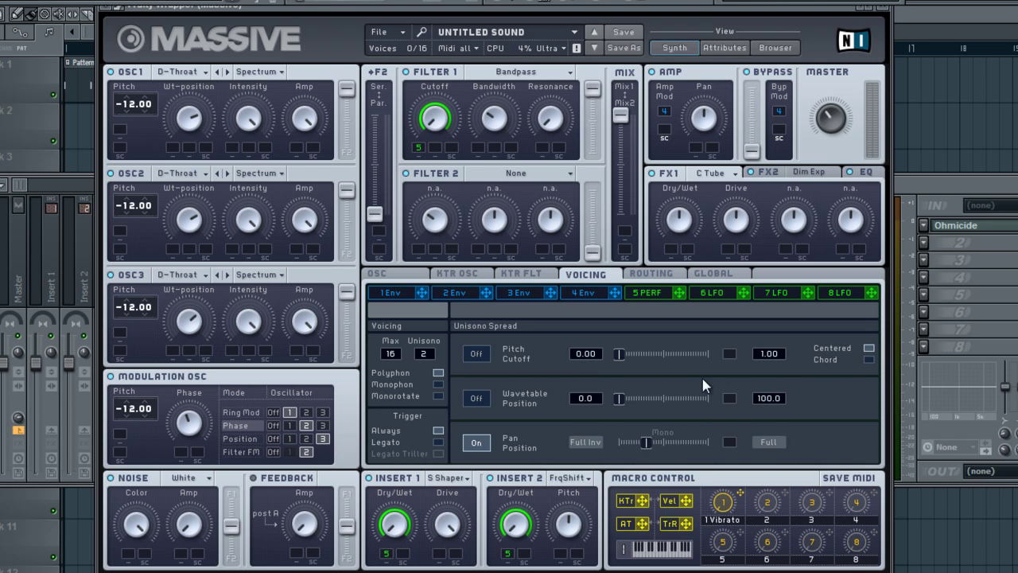
Close the Massive window, bring Ohmicide to the front, and play the pattern with band 1 soloed.
left_click(885, 6)
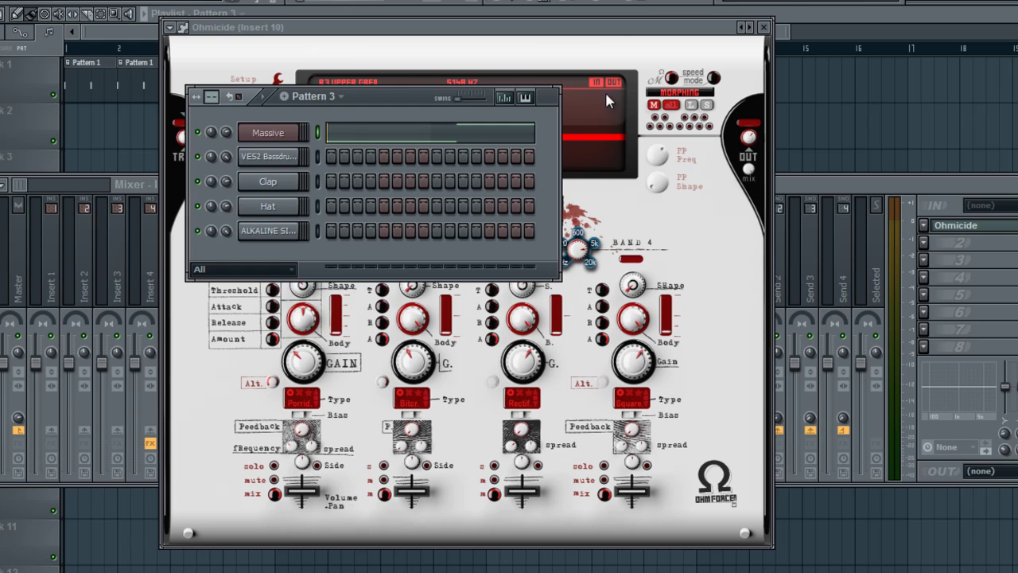
left_click(613, 25)
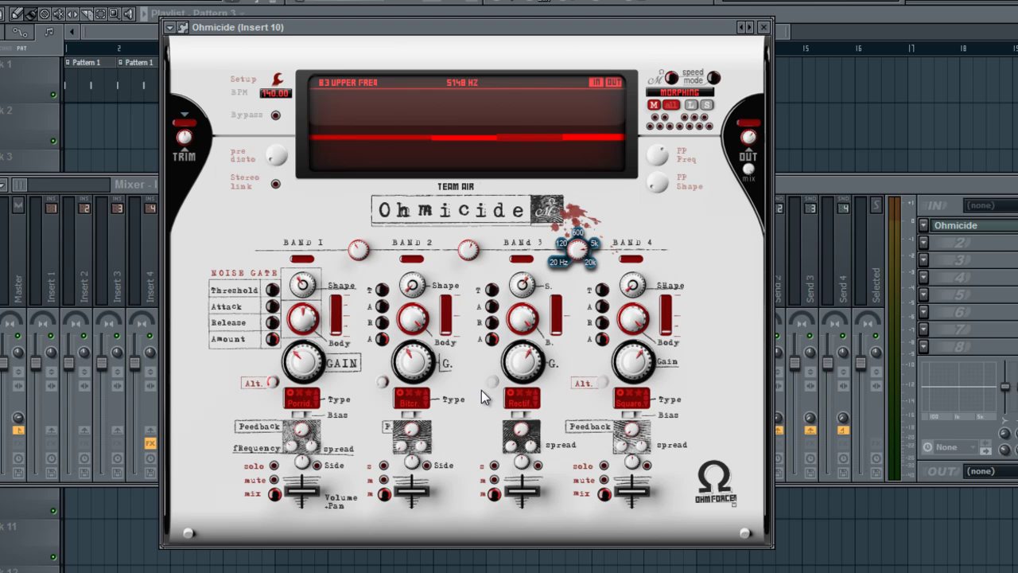
left_click(274, 466)
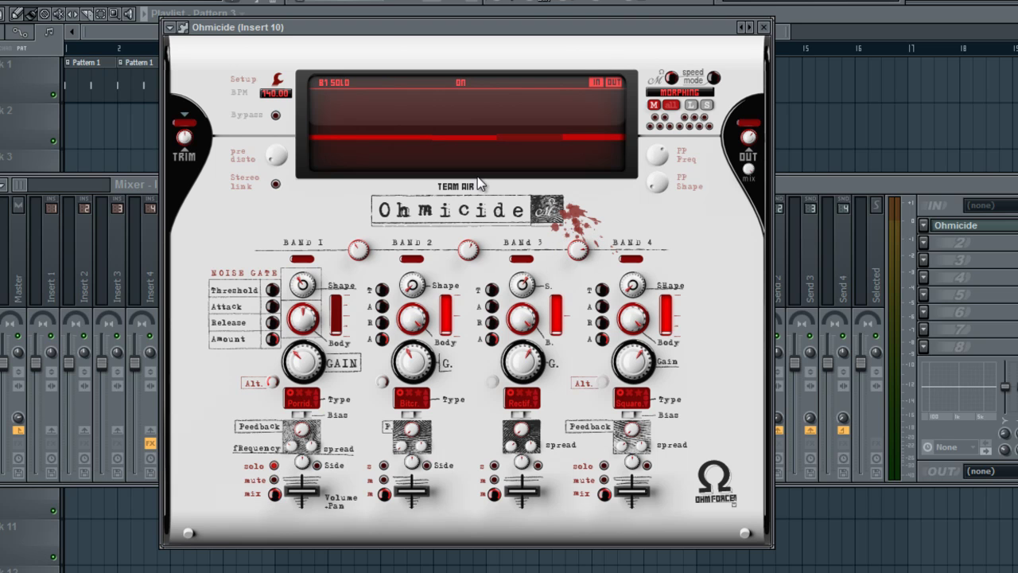
key("space")
Set band 1's gain to +14.0 dB and check its upper frequency and distortion alteration.
left_click(304, 371)
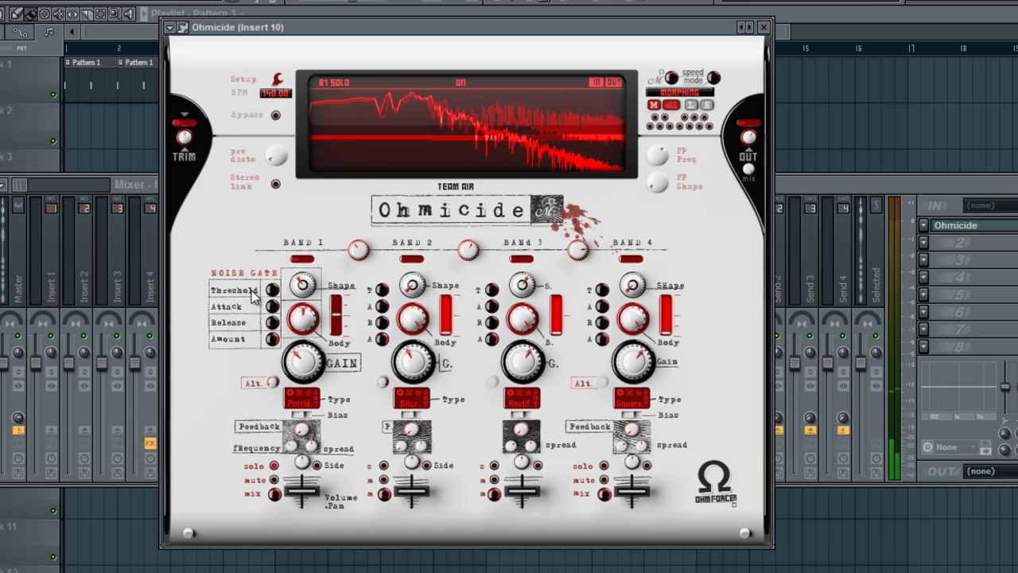
mouse_move(305, 362)
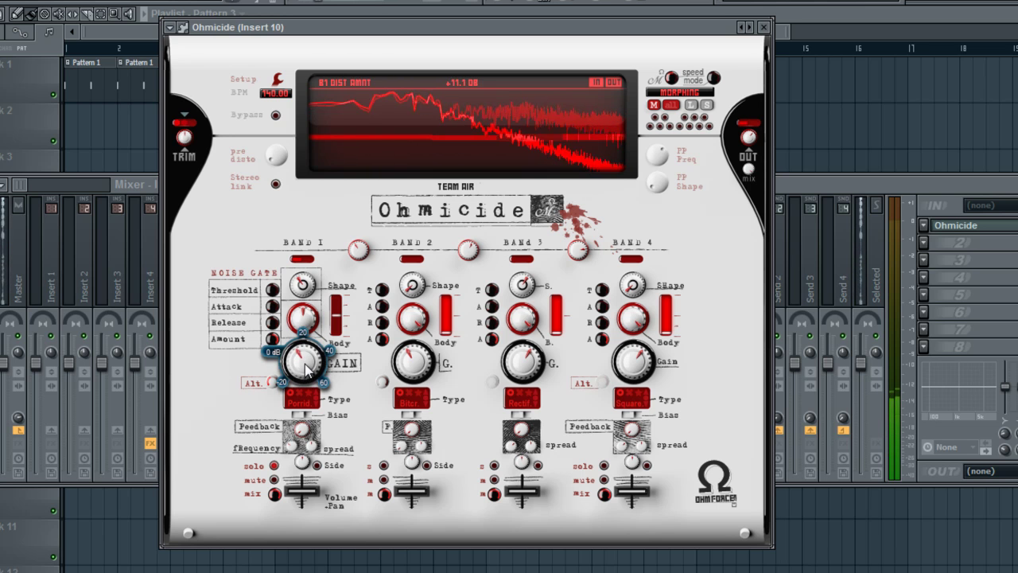
scroll(305, 364, "up", 1)
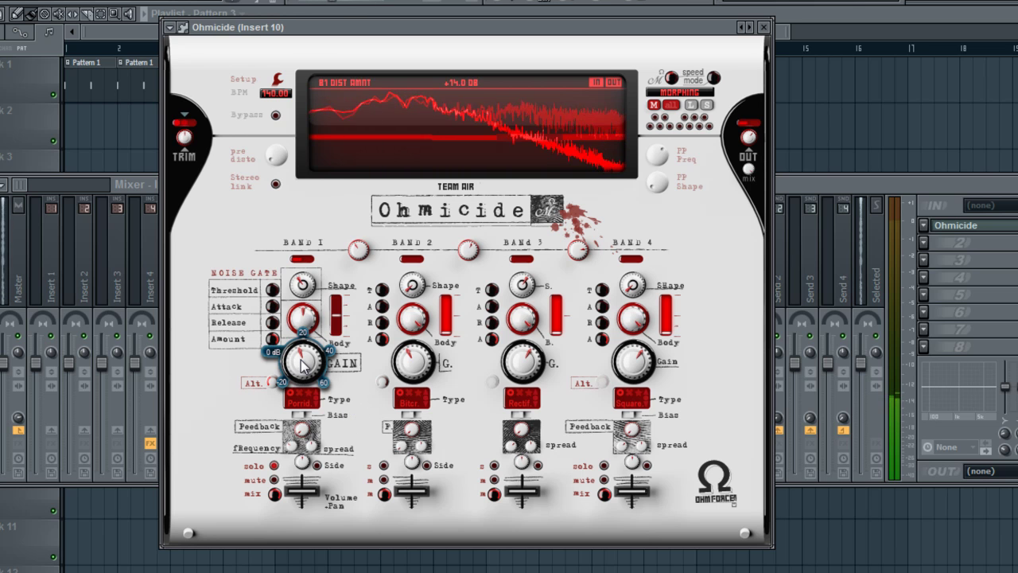
scroll(303, 363, "up", 1)
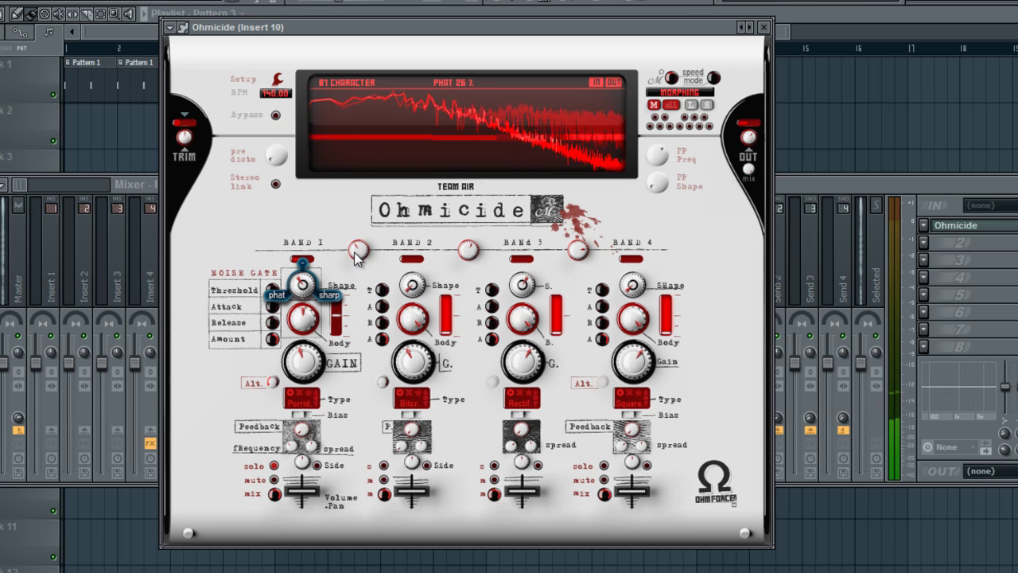
mouse_move(354, 252)
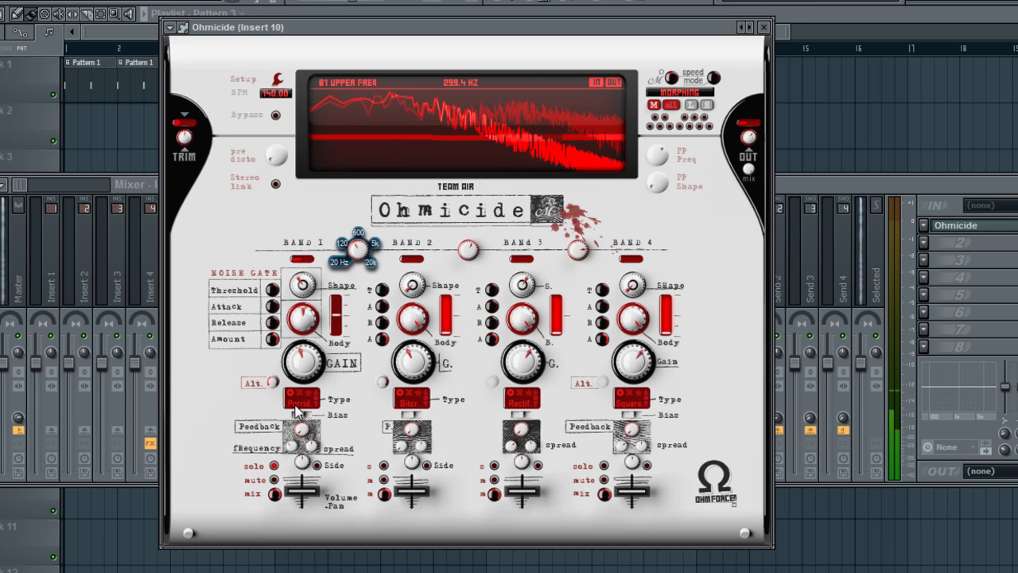
mouse_move(276, 384)
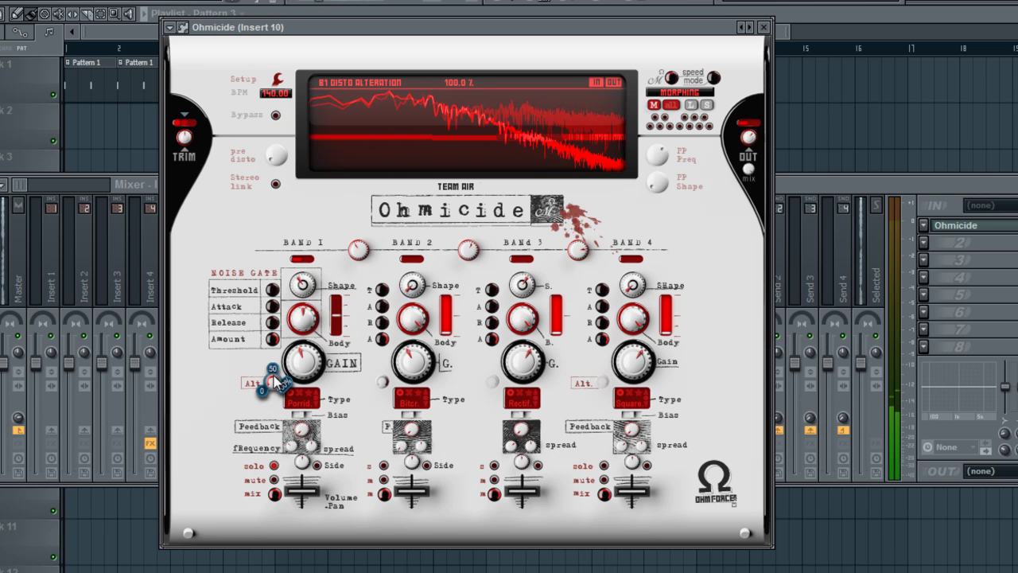
scroll(276, 385, "down", 10)
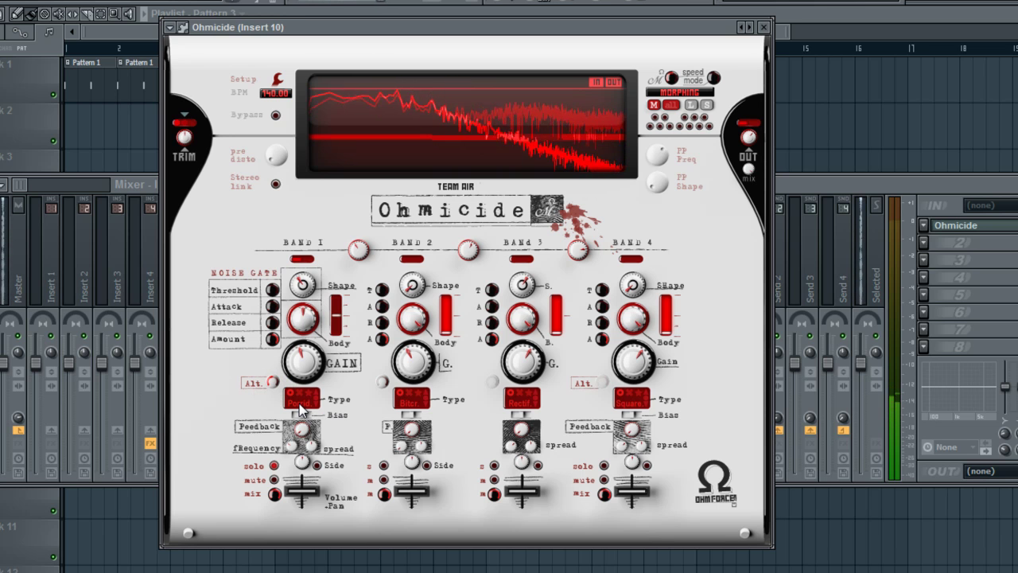
Look through the distortion type categories for band 1, keeping its current type.
left_click(301, 408)
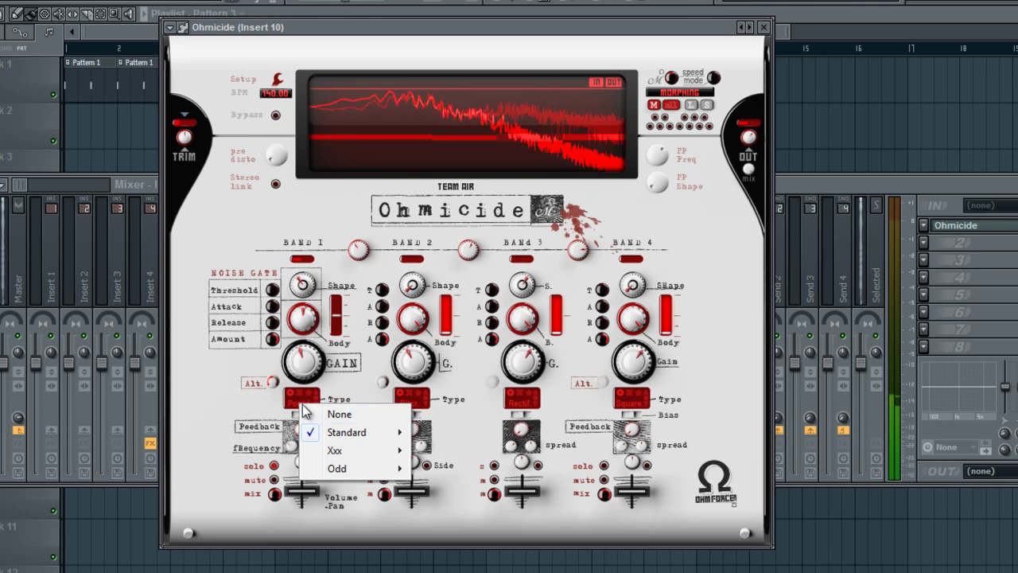
left_click(300, 404)
left_click(302, 406)
left_click(367, 398)
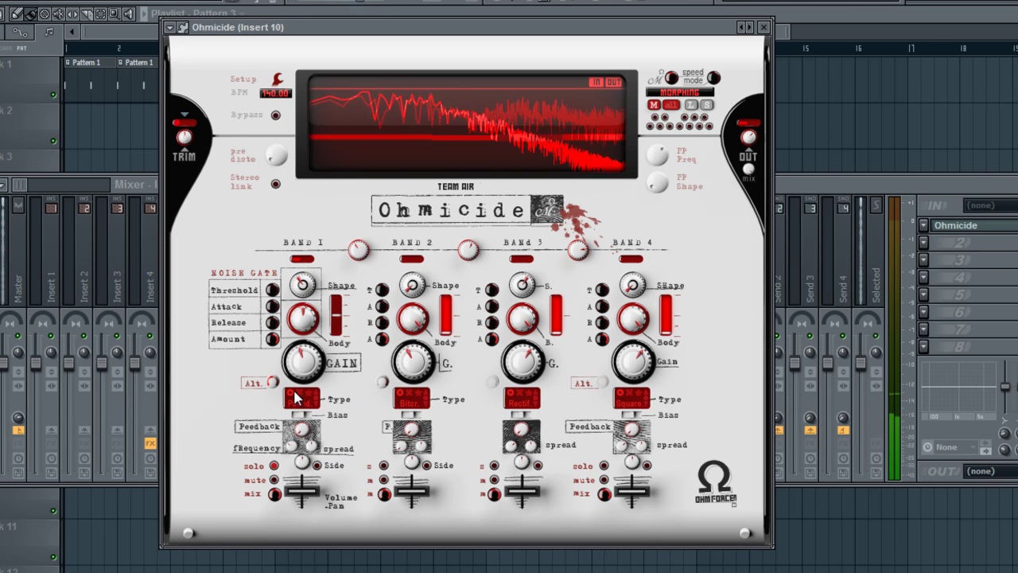
left_click(295, 404)
left_click(363, 419)
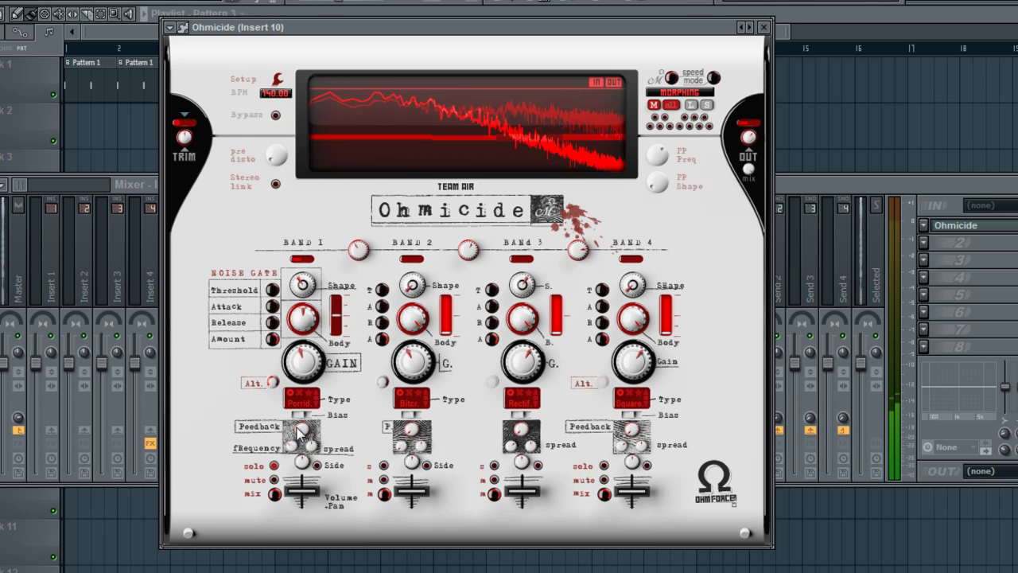
Check band 1's feedback and volume, and compare its sound with distortion alteration at 0% and raised again.
left_click_drag(301, 430, 302, 436)
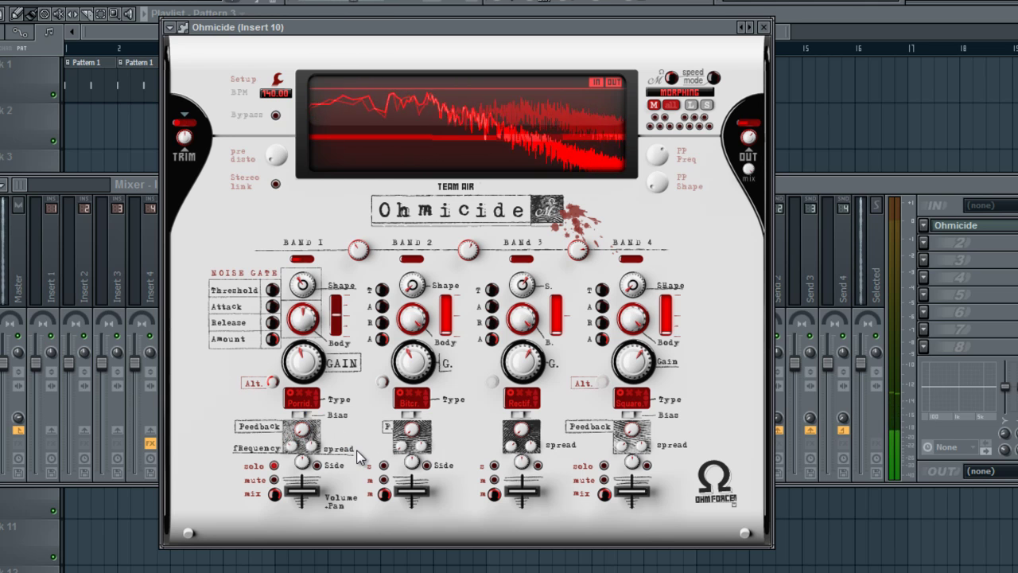
mouse_move(298, 499)
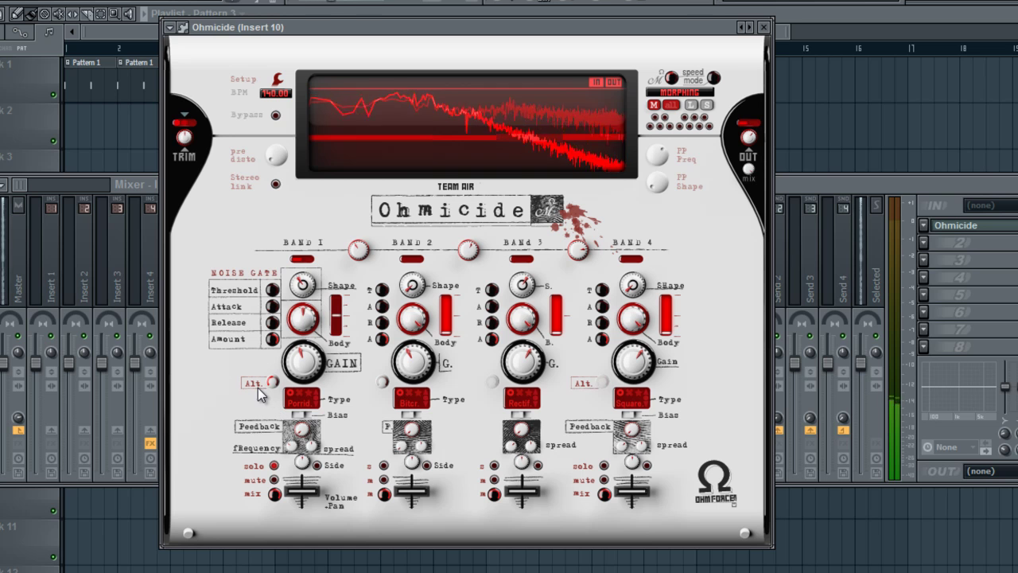
mouse_move(270, 382)
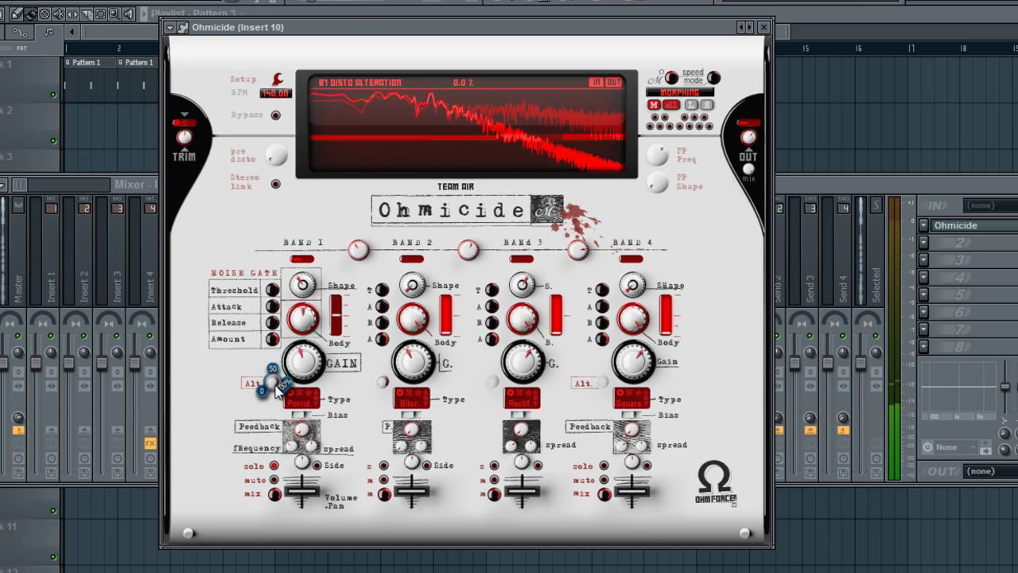
scroll(270, 384, "up", 5)
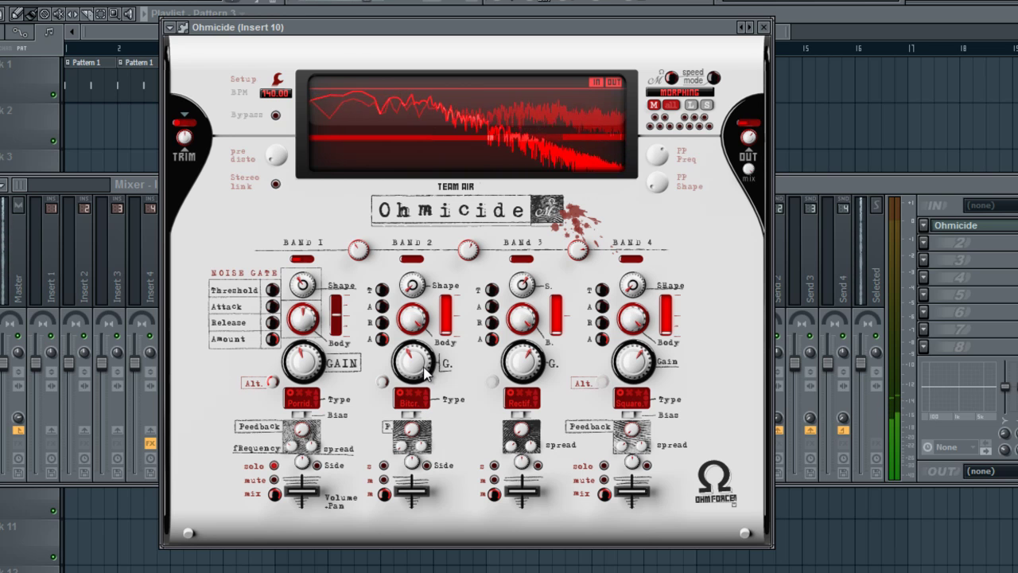
Check band 2's gain, shape and volume, and switch the solo to band 2.
mouse_move(419, 372)
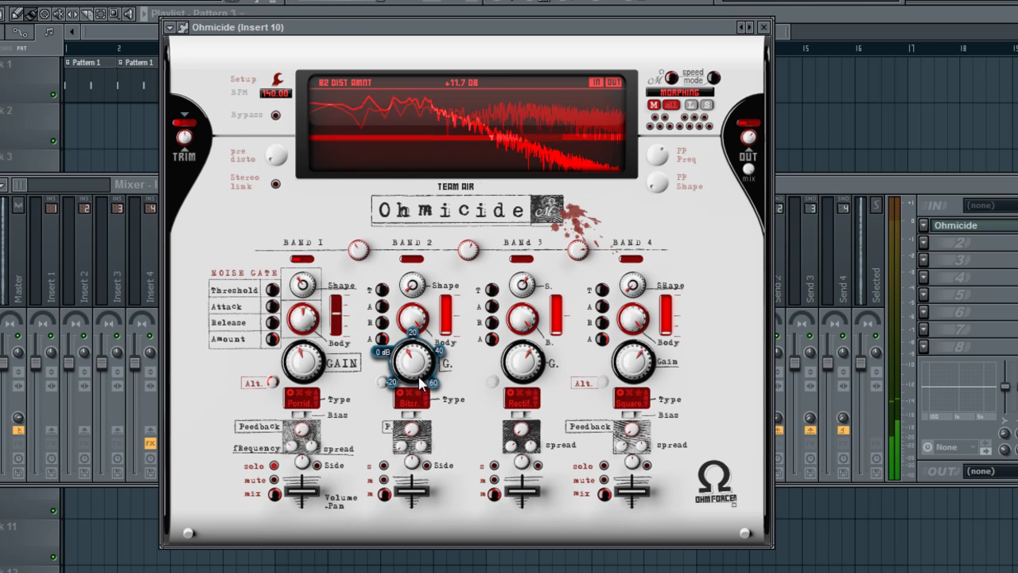
mouse_move(413, 288)
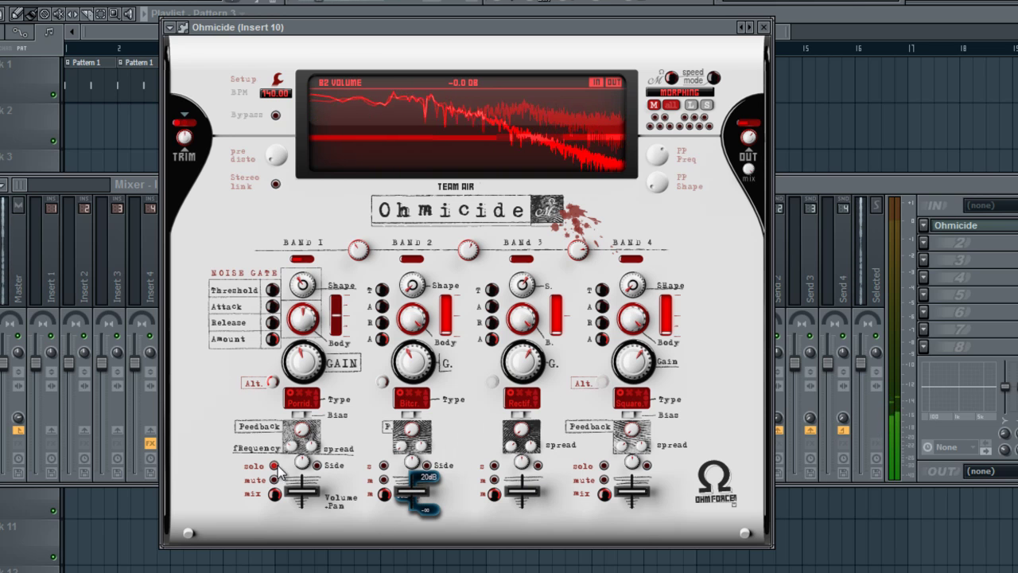
left_click(383, 466)
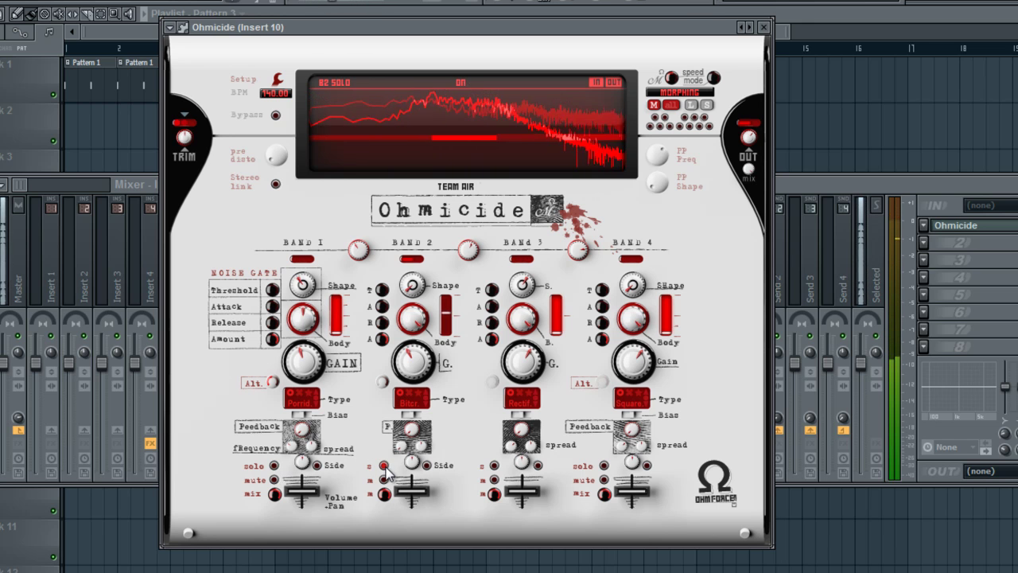
Solo band 3 and examine its intensity, character and upper frequency settings.
left_click(496, 466)
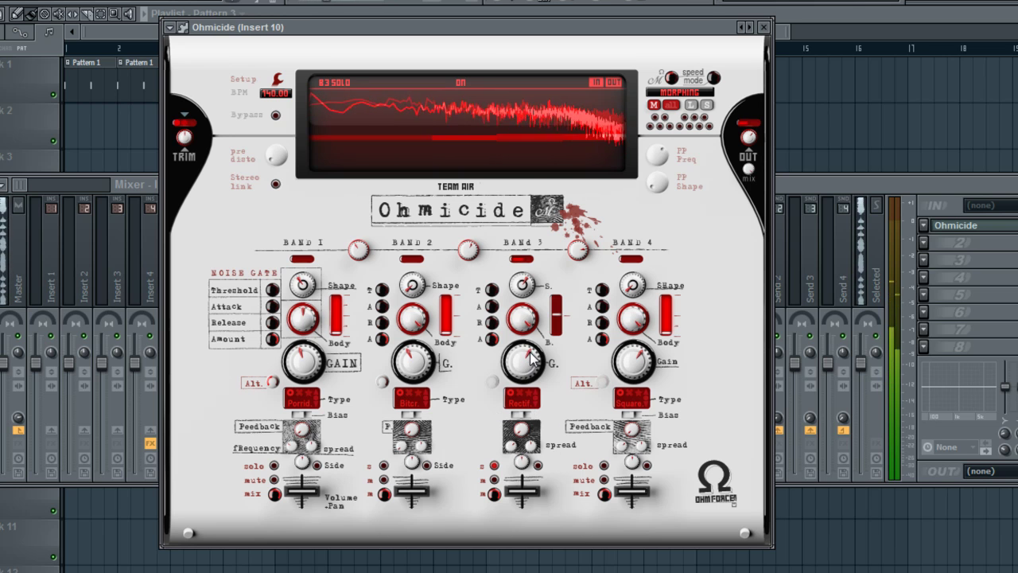
mouse_move(525, 314)
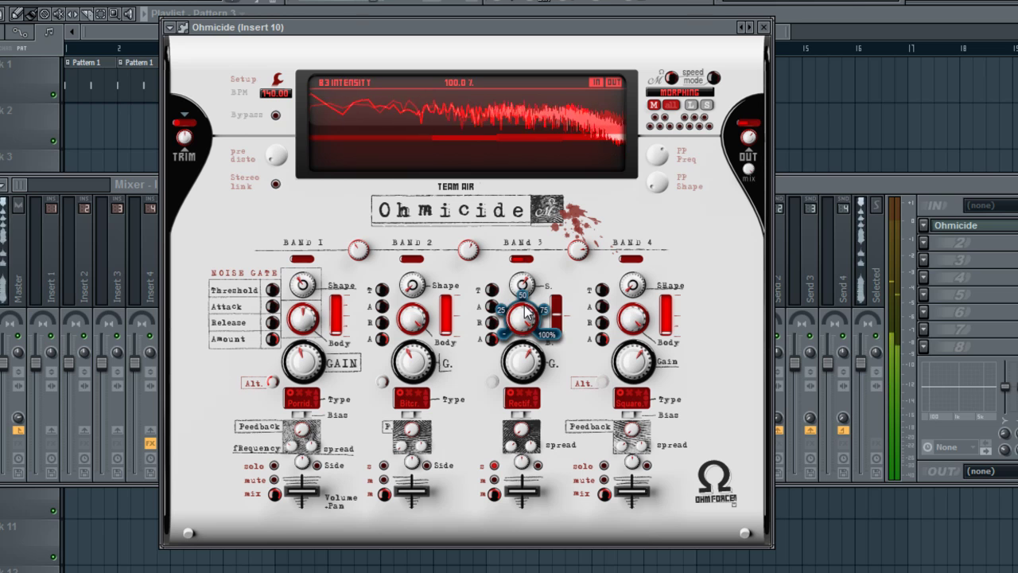
mouse_move(521, 286)
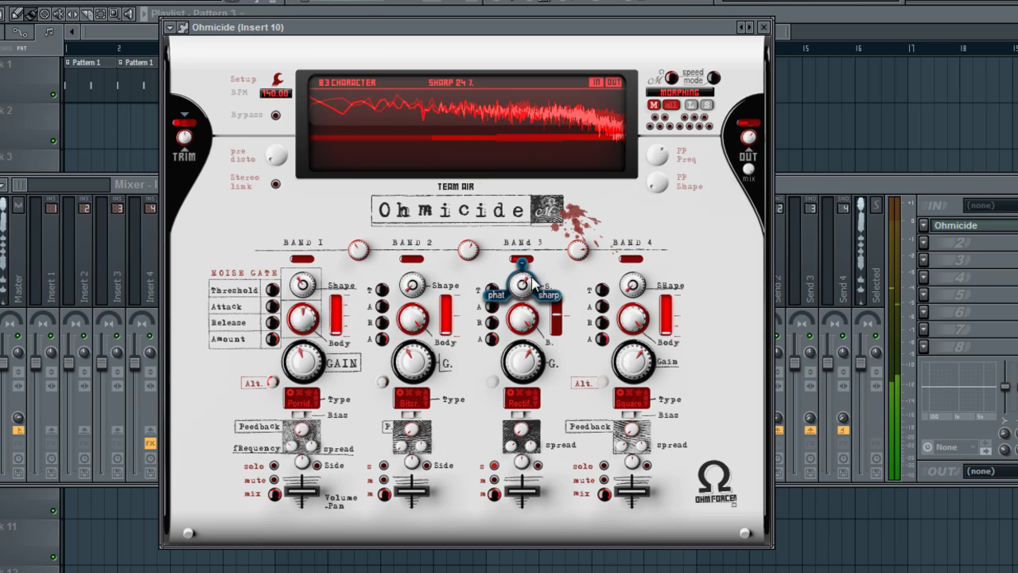
mouse_move(588, 261)
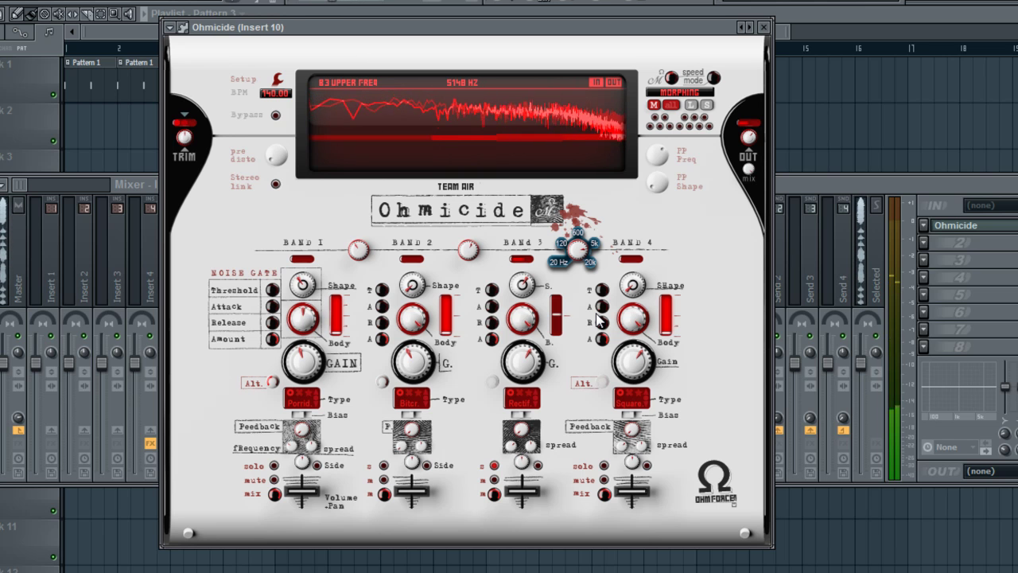
Solo band 4 in place of band 3 and set its gain to +30.9 dB.
left_click(493, 466)
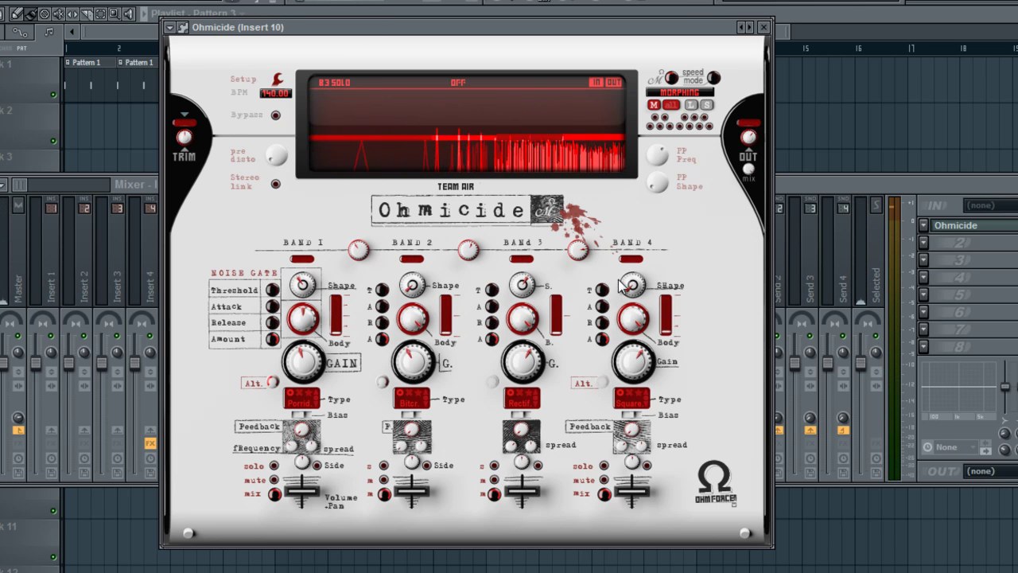
left_click(604, 466)
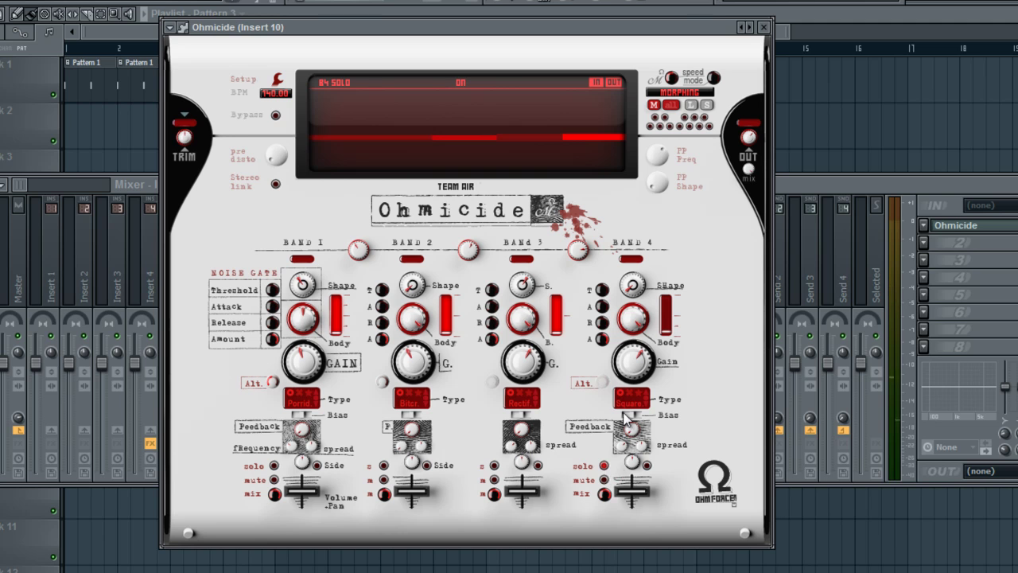
left_click_drag(634, 377, 637, 374)
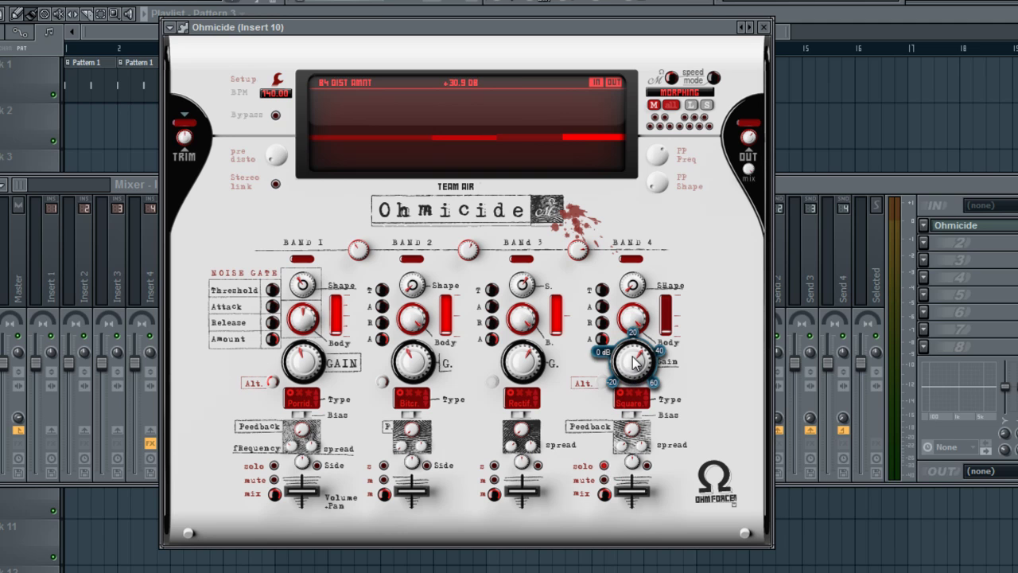
Close all plugin windows and play the full arrangement with the mixer shown over the playlist.
mouse_move(638, 293)
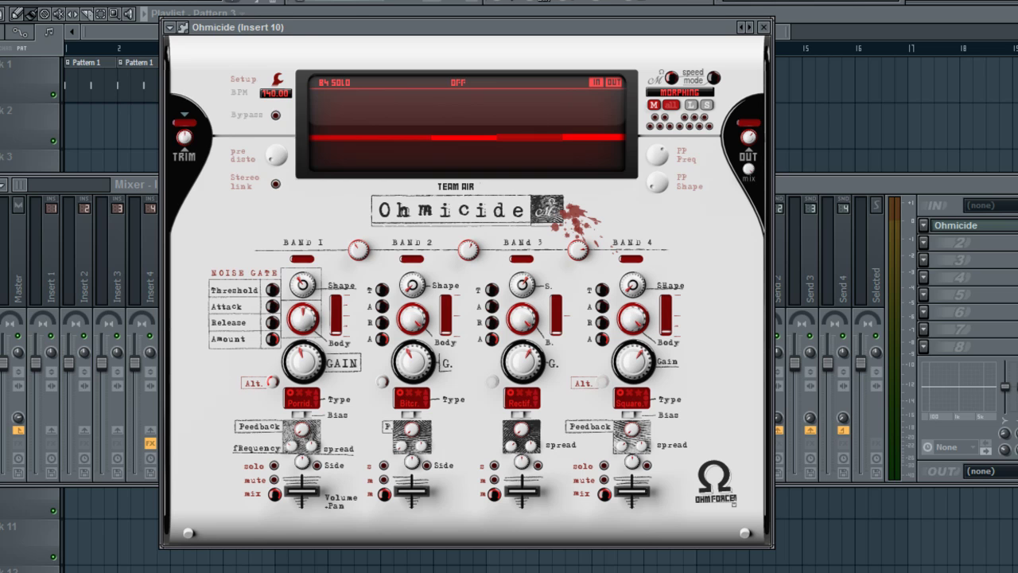
key("F6")
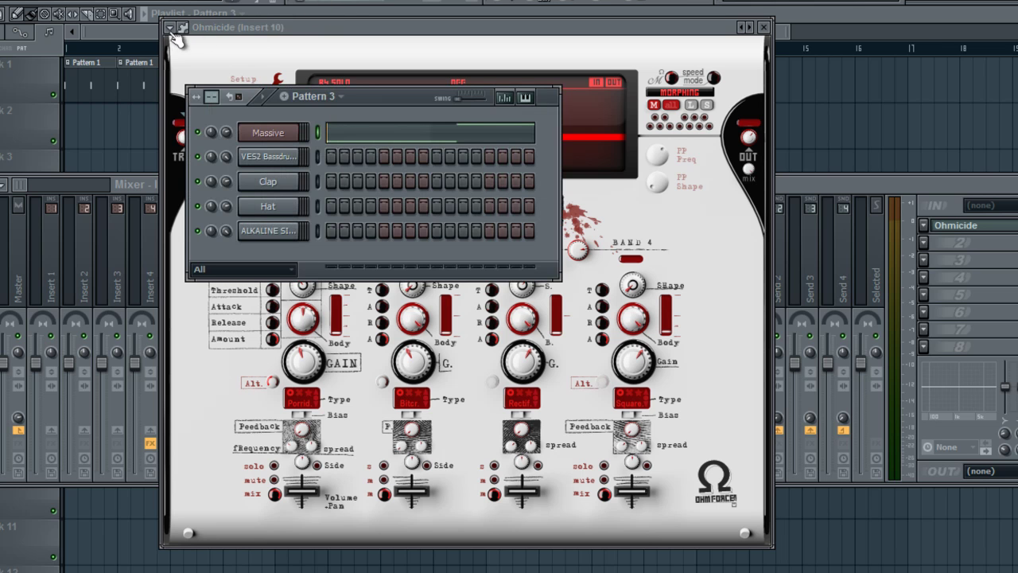
key("F12")
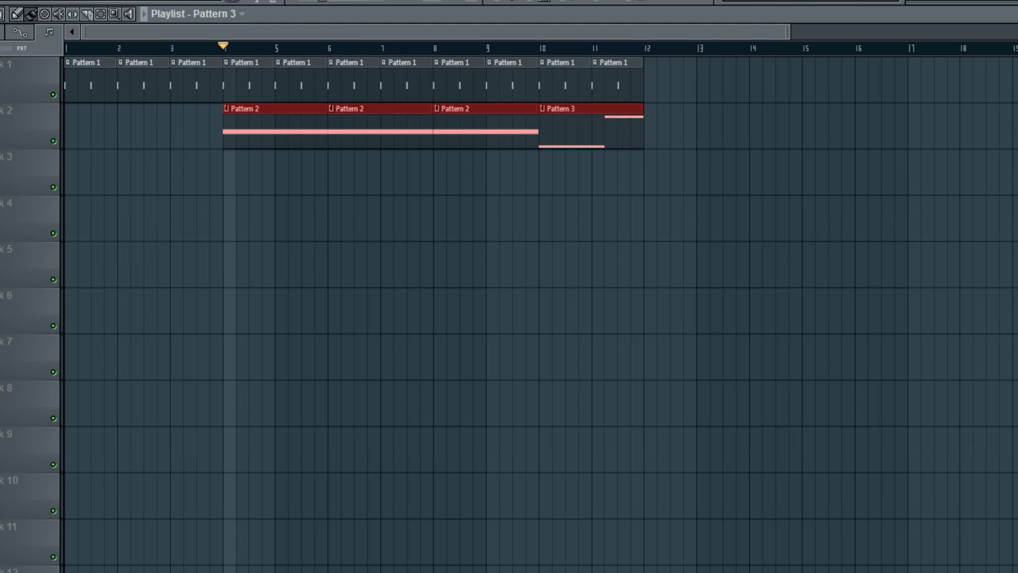
key("F9")
key("space")
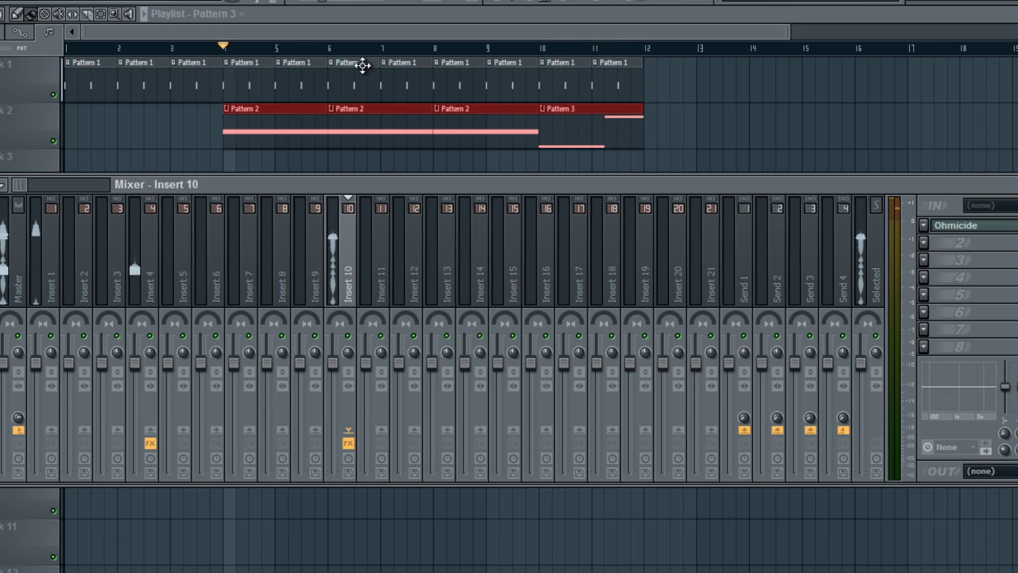
Switch to the screen recorder, move its window over the middle of the playlist, and hide the mixer.
key("super")
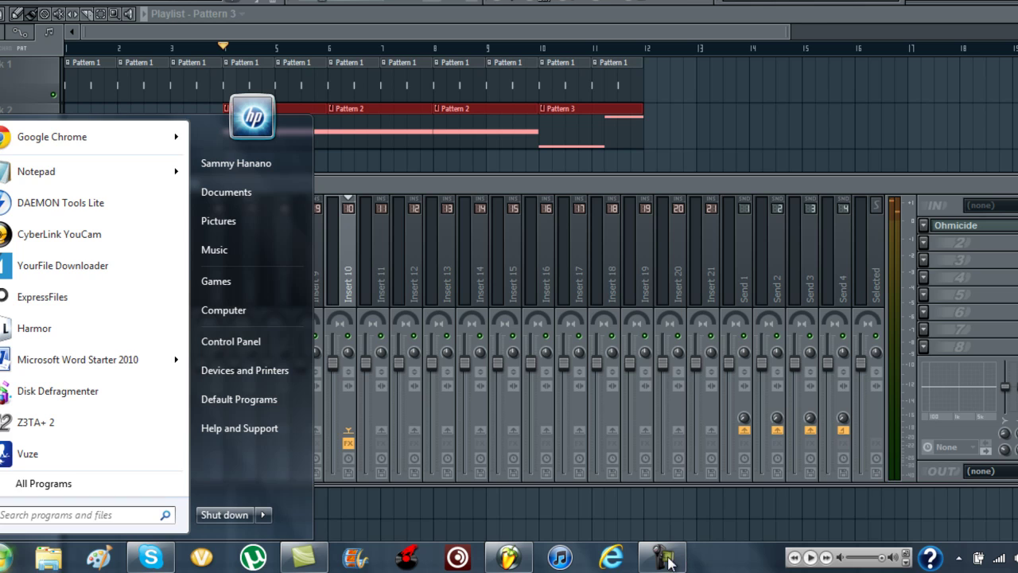
left_click(669, 561)
left_click_drag(909, 470, 539, 475)
key("F9")
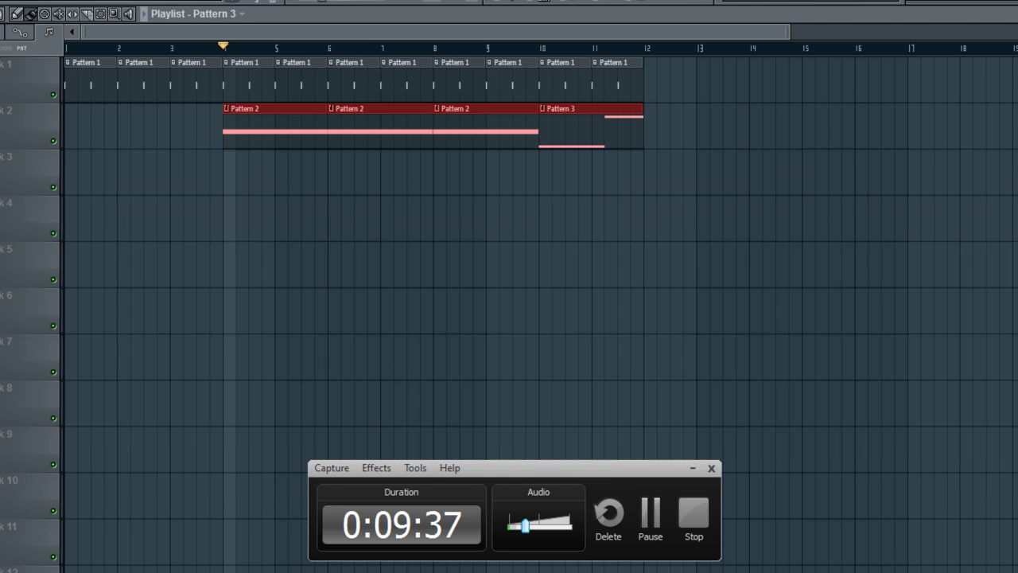